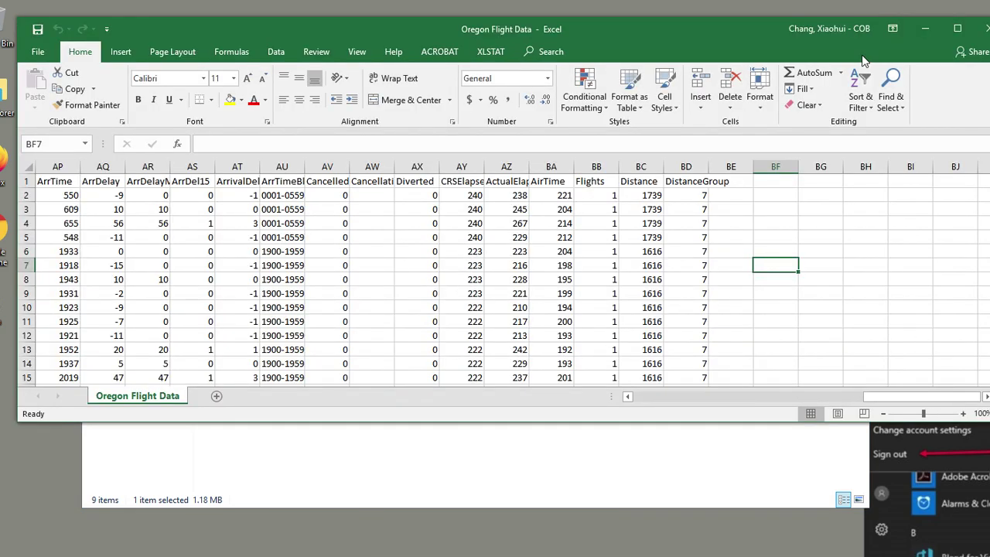
# - Maximize the Oregon Flight Data workbook window and scroll the sheet back to column A
pyautogui.doubleClick(716, 18)
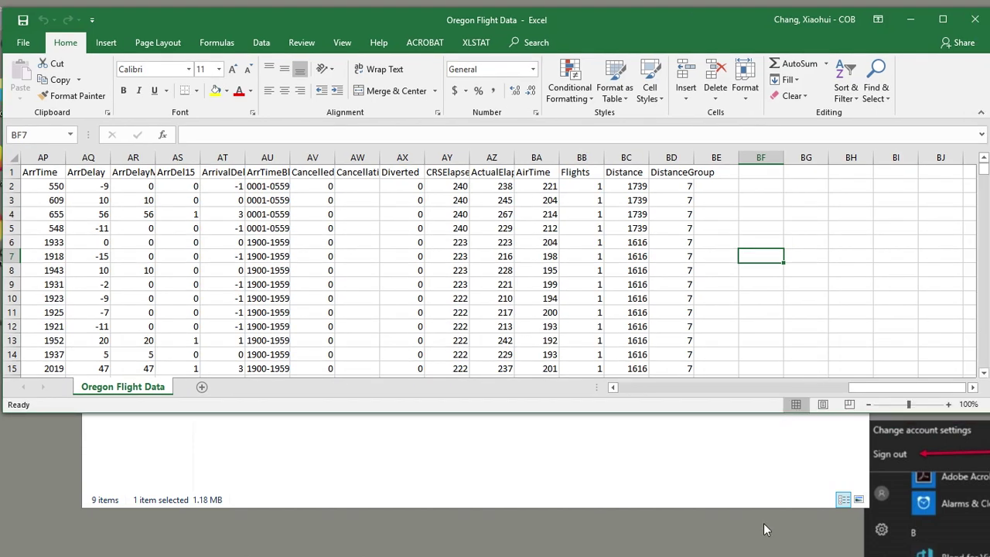
pyautogui.moveTo(723, 416); pyautogui.dragTo(716, 553)
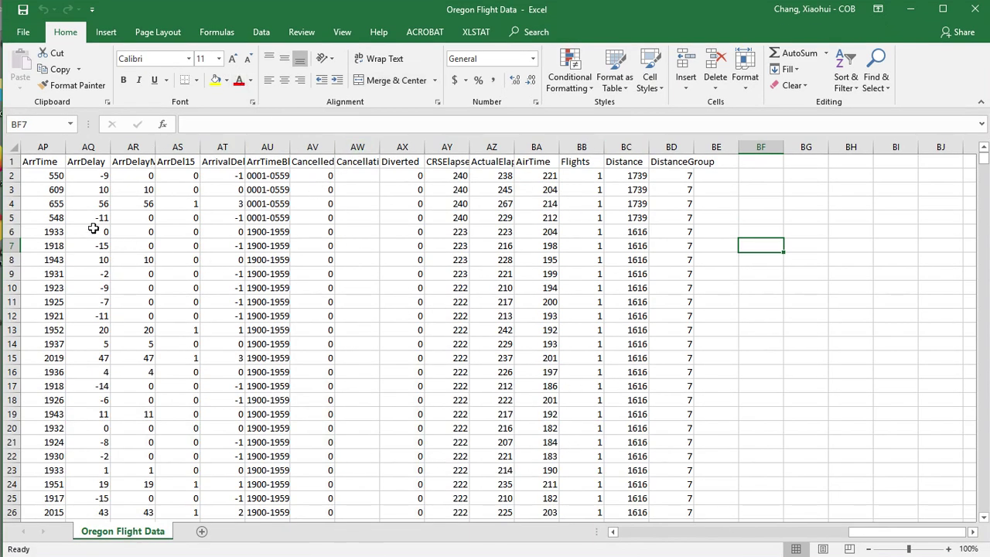
pyautogui.moveTo(871, 536); pyautogui.dragTo(604, 532)
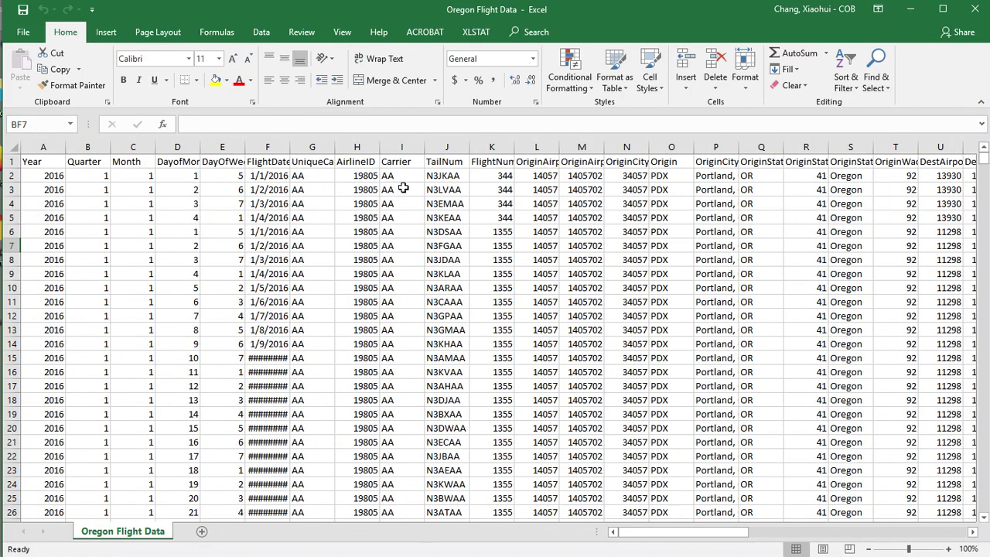
# - Look over the Year, DayOfWeek, TailNum and OriginAirportSeqID columns, then show the XLSTAT ribbon page
pyautogui.click(43, 147)
pyautogui.click(222, 147)
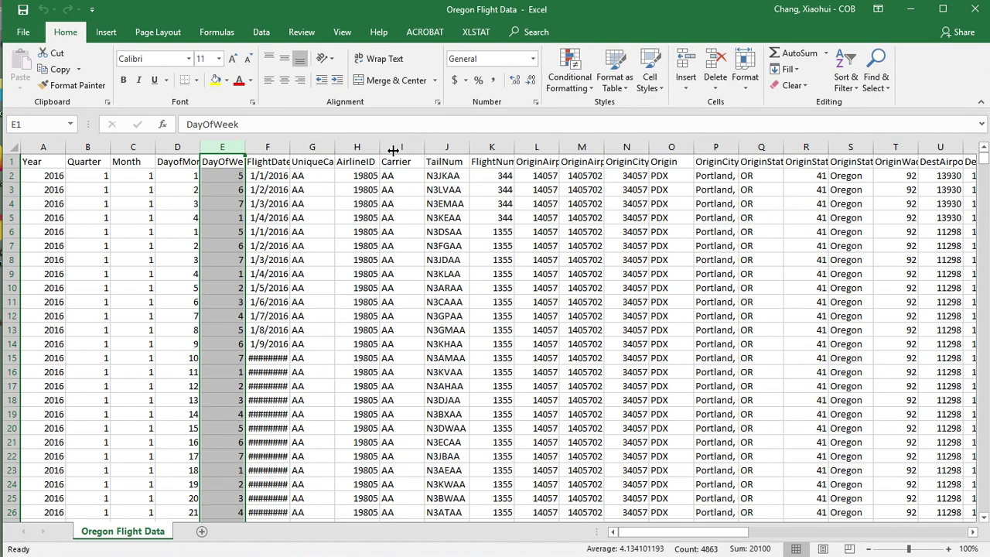
pyautogui.click(446, 147)
pyautogui.click(581, 147)
pyautogui.click(695, 162)
pyautogui.click(350, 261)
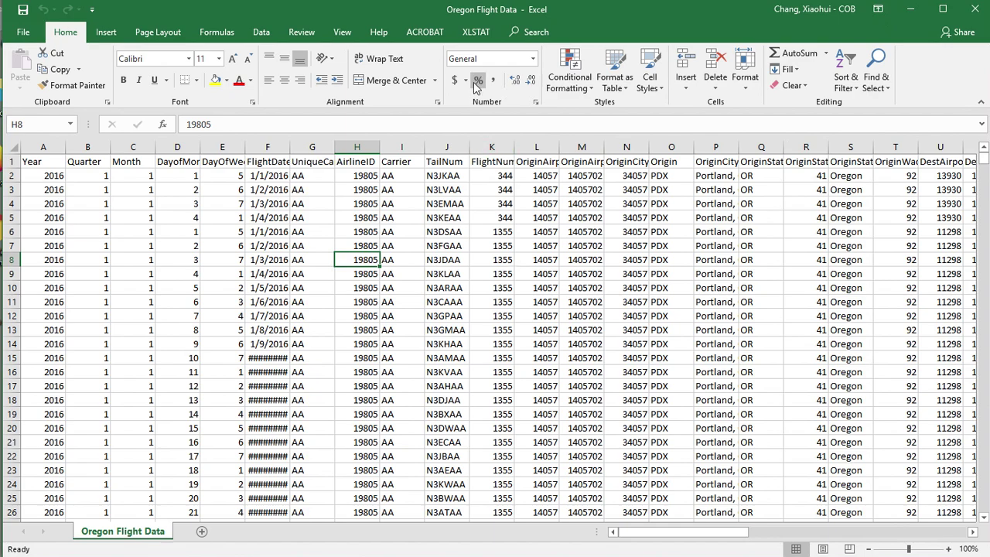
pyautogui.click(477, 33)
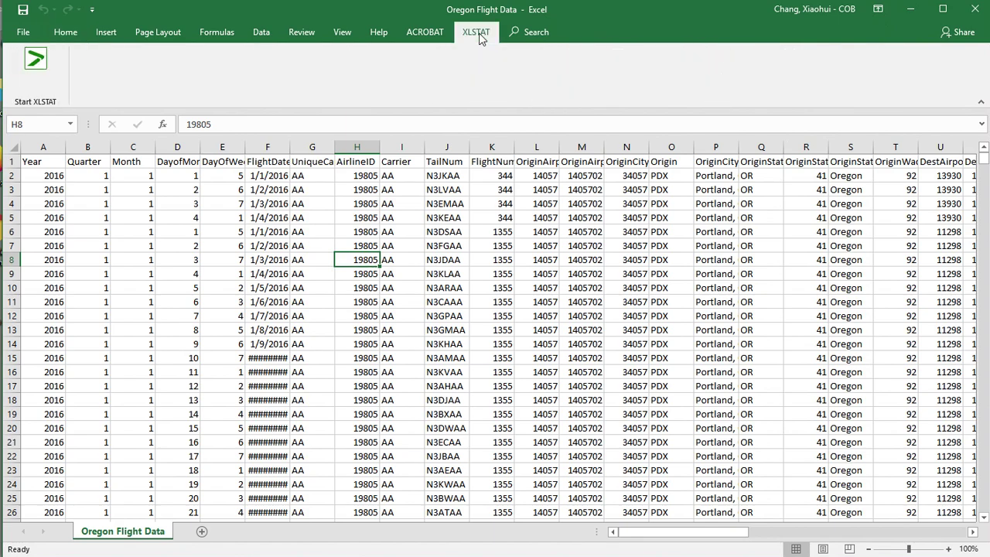
# - Start XLSTAT from its ribbon page and wait for its analysis tools to load
pyautogui.click(35, 62)
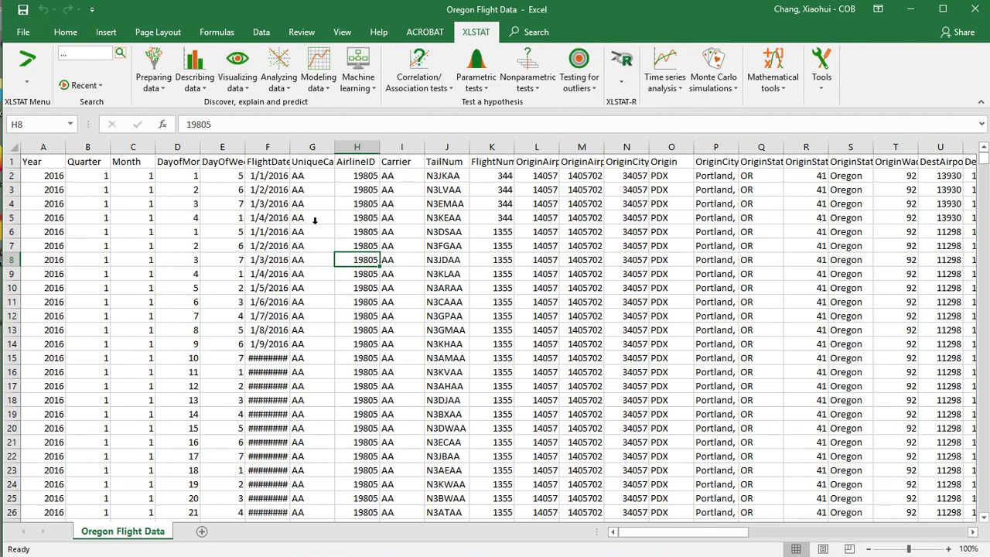
pyautogui.click(179, 274)
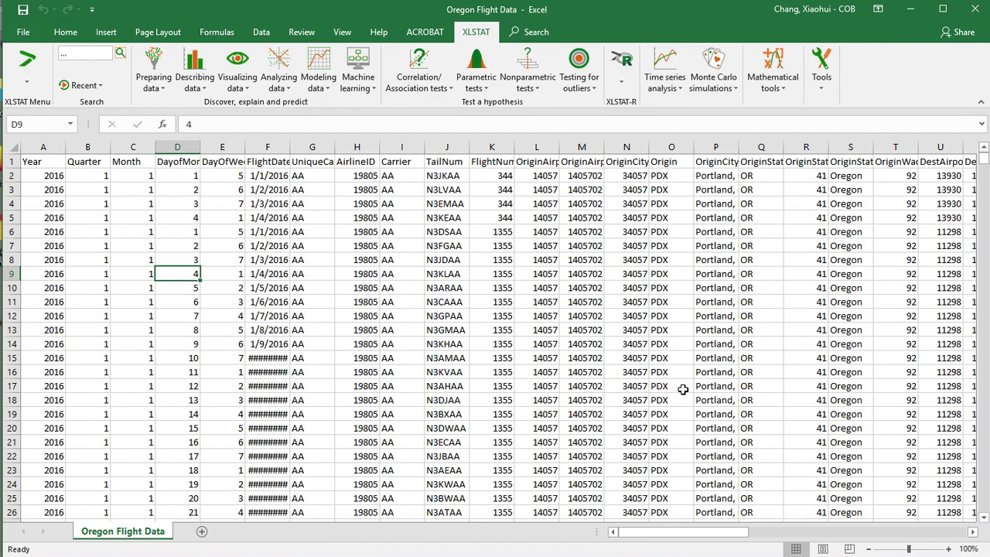
# - Widen column AF (DepDelay) and autofit column AG (DepDelayMinutes) to show their full headers
pyautogui.moveTo(717, 535); pyautogui.dragTo(813, 544)
pyautogui.click(730, 142)
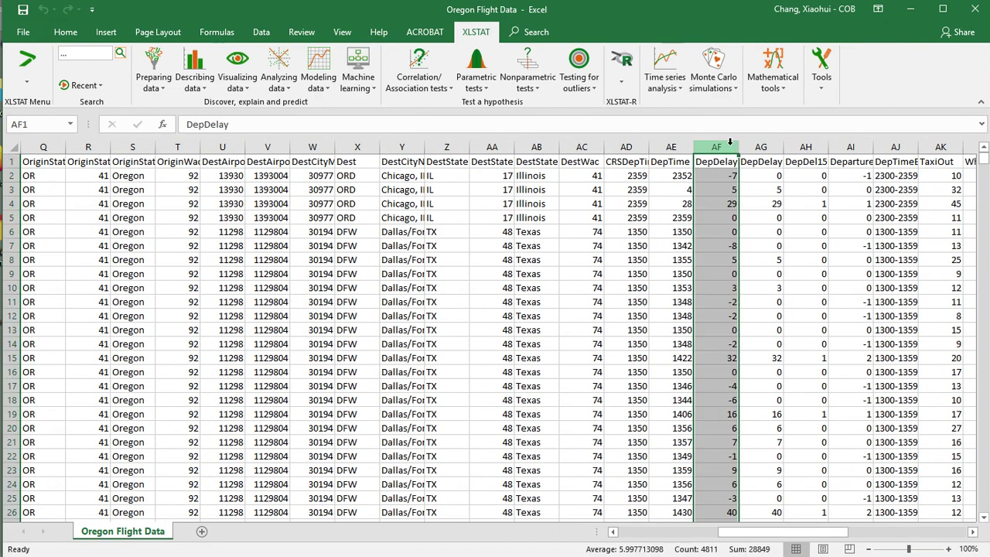
pyautogui.moveTo(740, 145); pyautogui.dragTo(832, 145)
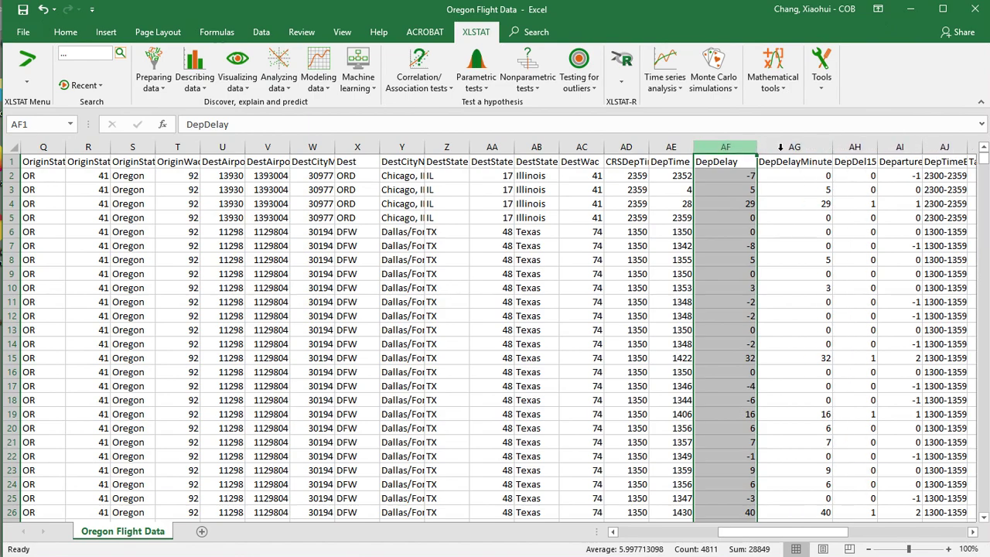
pyautogui.click(786, 146)
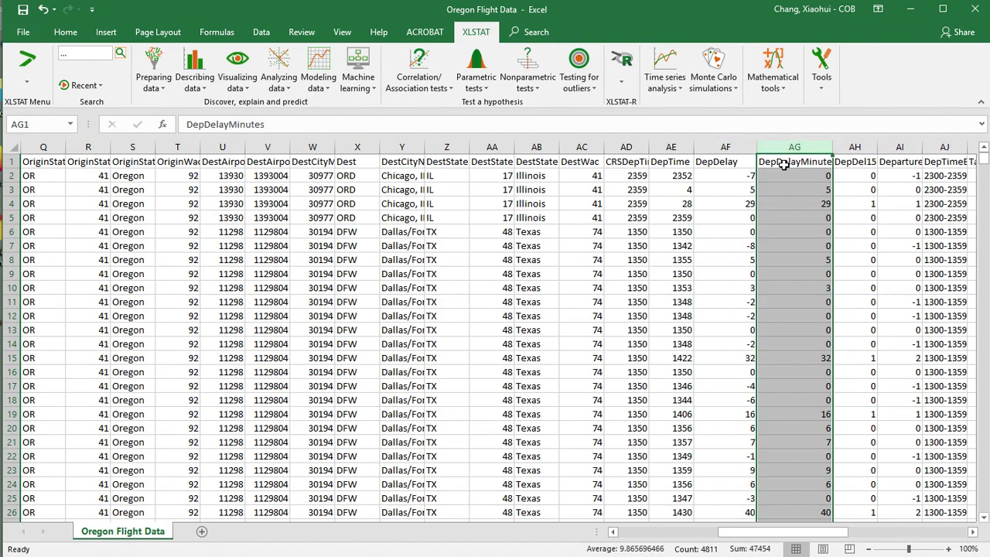
pyautogui.doubleClick(831, 146)
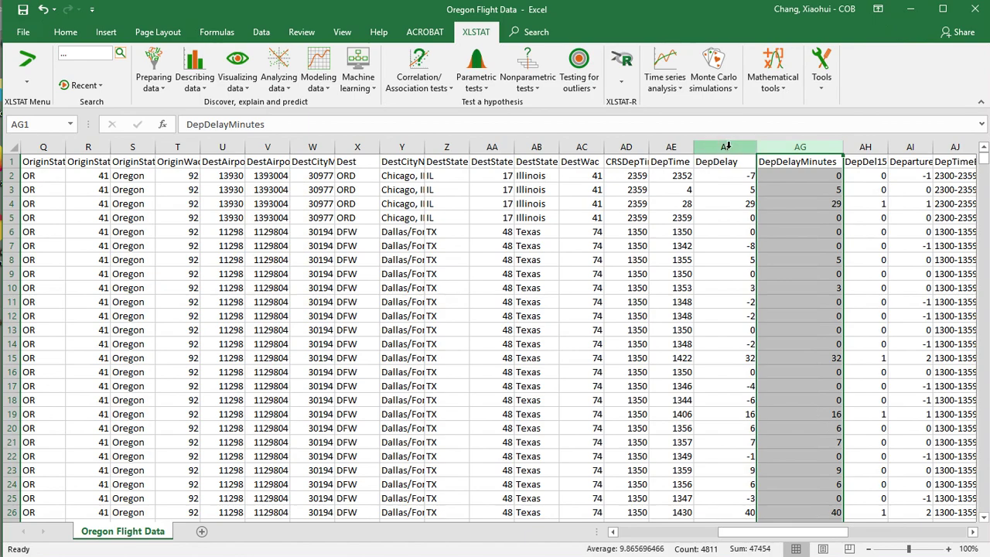
pyautogui.click(748, 176)
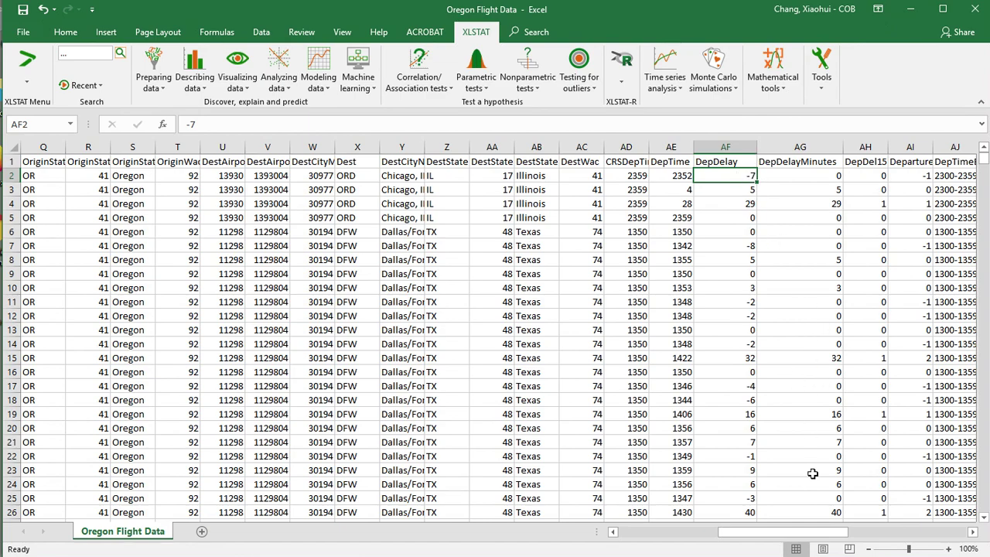
pyautogui.moveTo(791, 532); pyautogui.dragTo(639, 532)
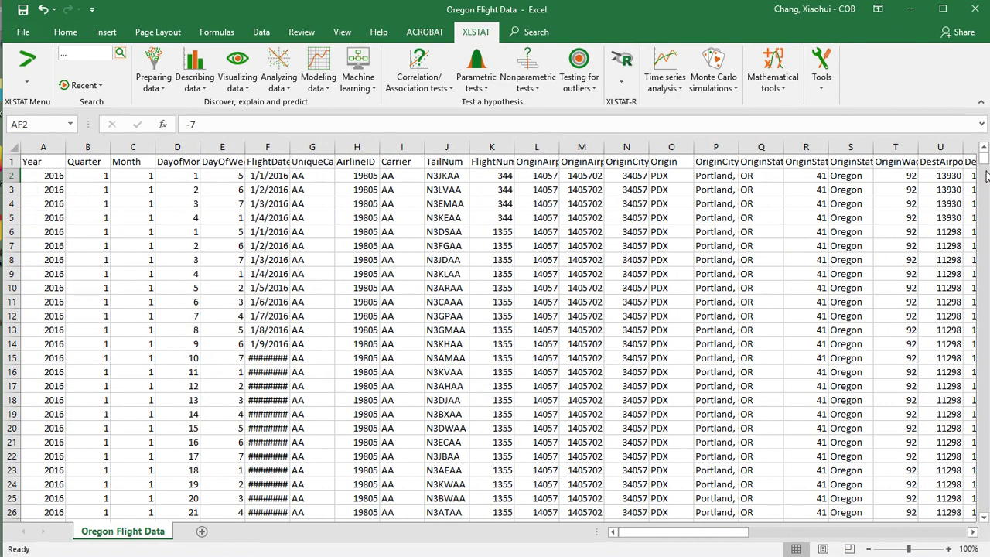
# - Scroll down through the flight rows and back up, then open XLSTAT's Preparing data menu
pyautogui.moveTo(985, 163); pyautogui.dragTo(983, 504)
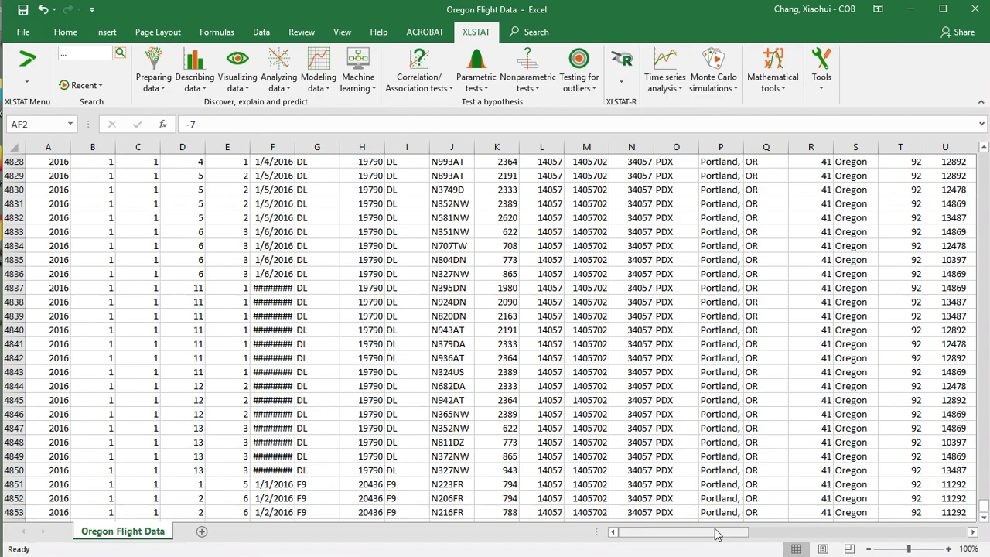
pyautogui.moveTo(984, 507); pyautogui.dragTo(969, 148)
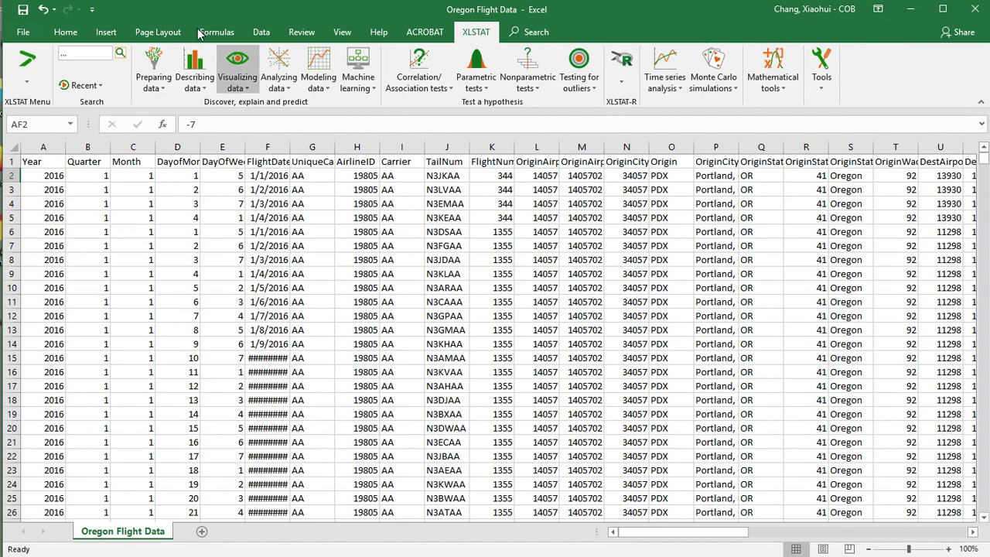
pyautogui.click(154, 77)
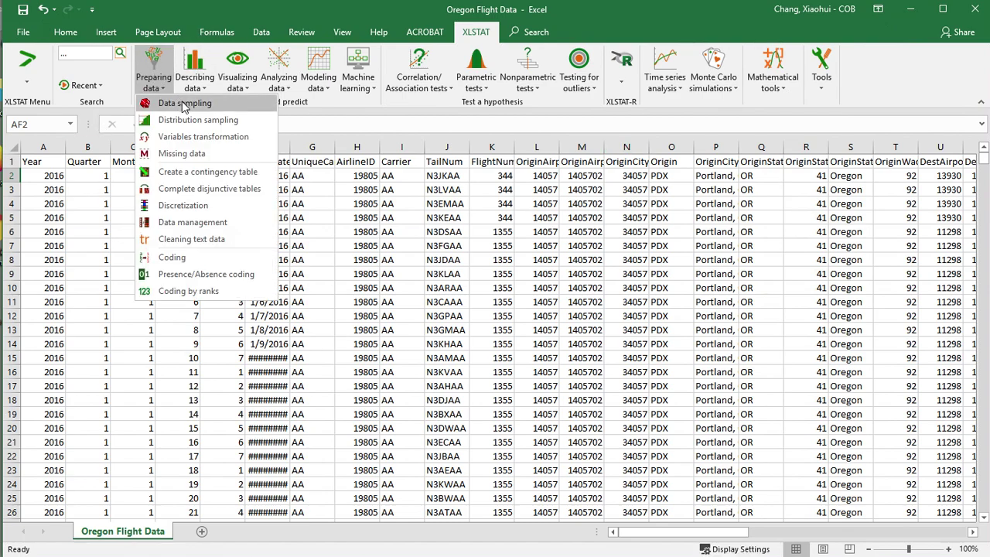
# - Open the Data sampling dialog from Preparing data and reposition it on screen
pyautogui.click(232, 109)
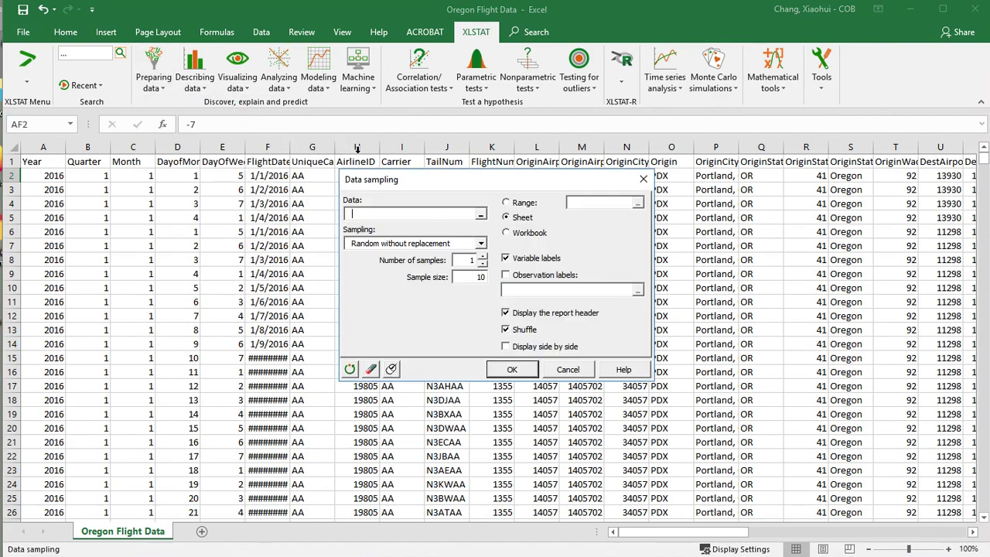
pyautogui.moveTo(438, 182); pyautogui.dragTo(308, 182)
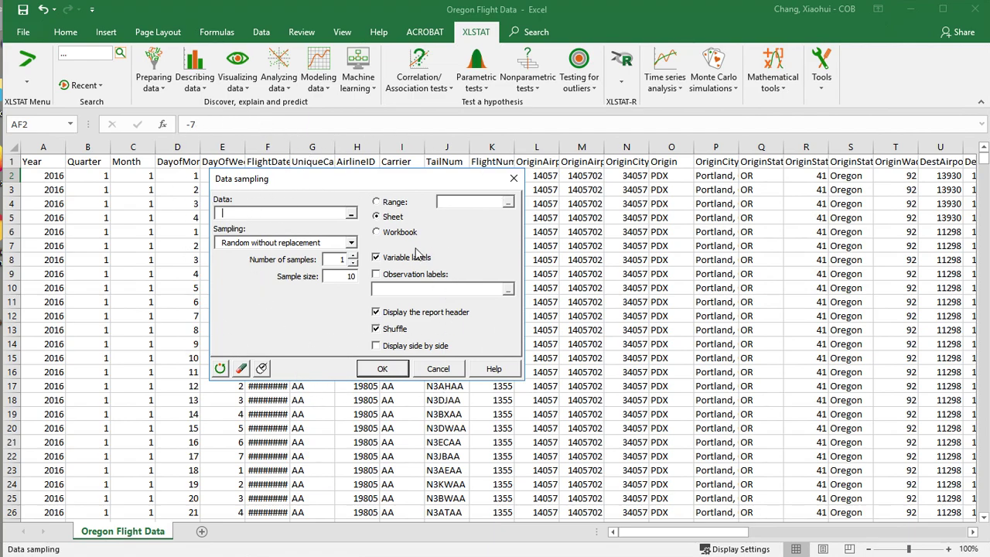
pyautogui.moveTo(396, 184); pyautogui.dragTo(514, 189)
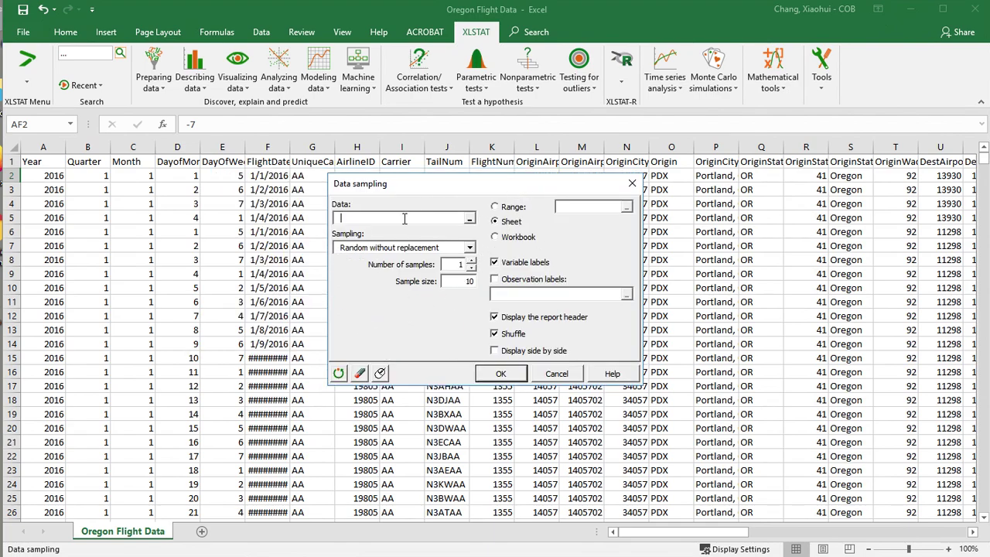
pyautogui.click(360, 374)
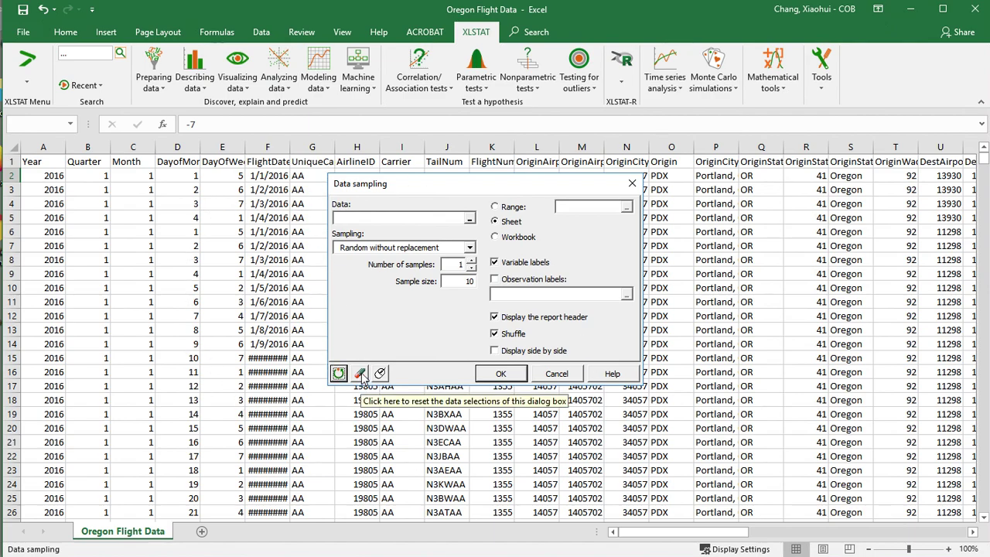
# - Enter columns A through BD as the Data range in the Data sampling dialog
pyautogui.click(349, 217)
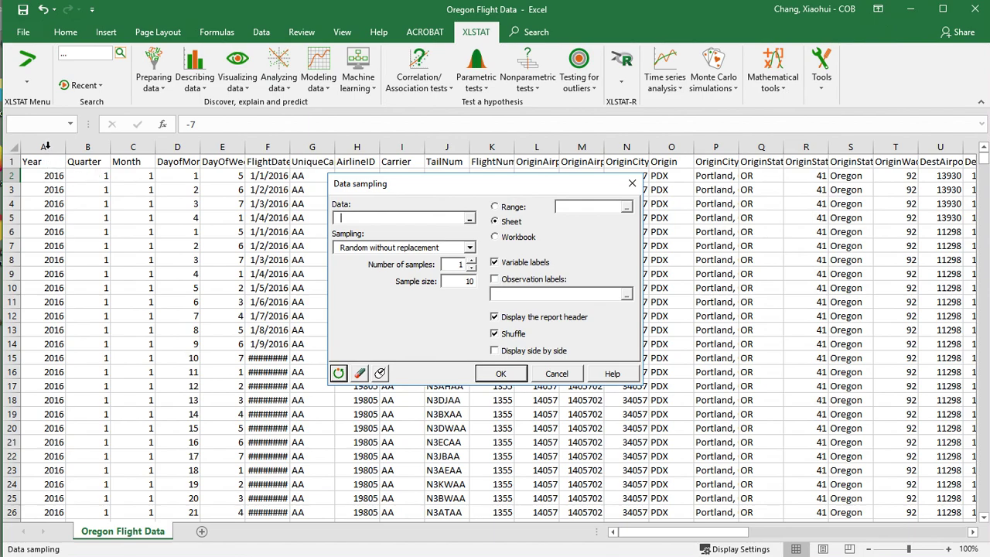
pyautogui.moveTo(46, 145); pyautogui.dragTo(806, 147)
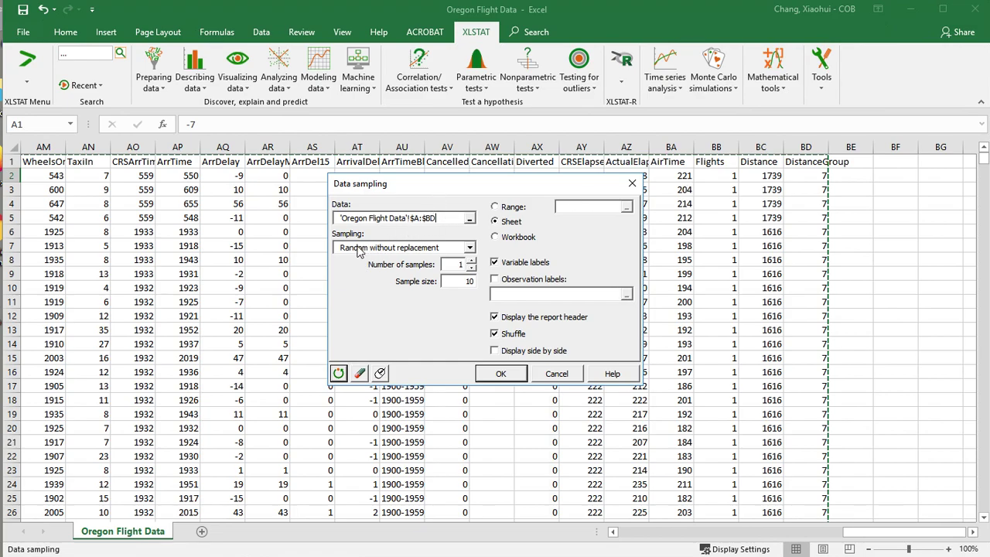
pyautogui.click(469, 248)
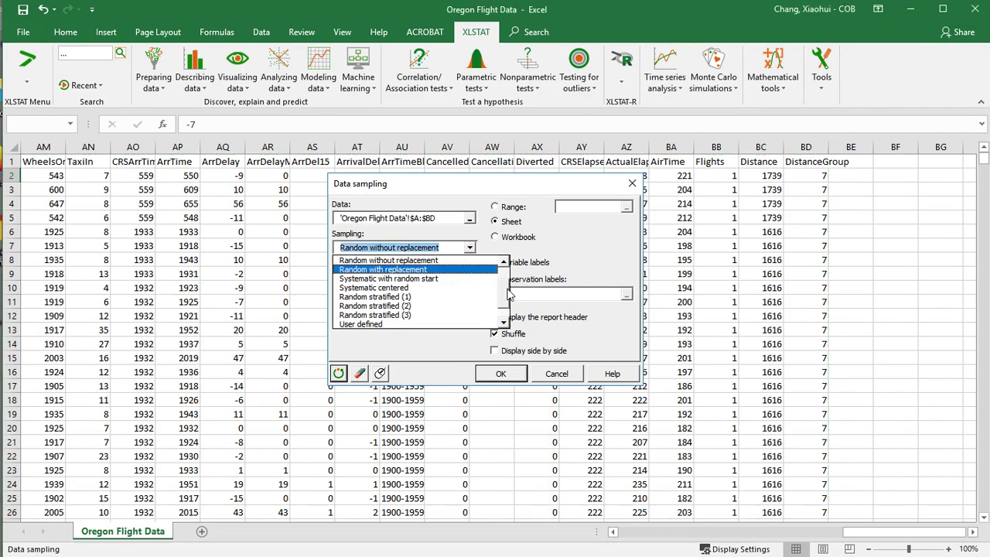
pyautogui.scroll(1, 508, 294)
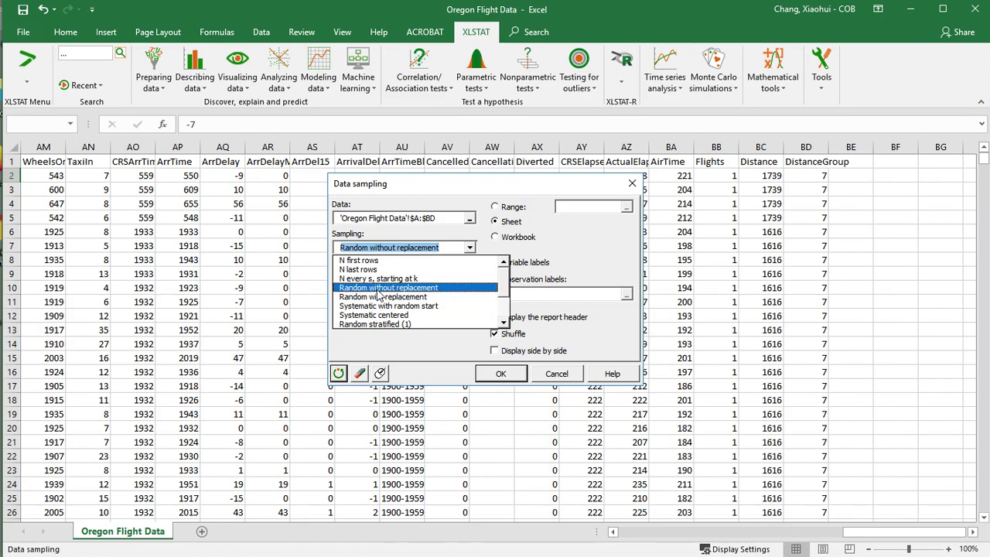
pyautogui.click(378, 288)
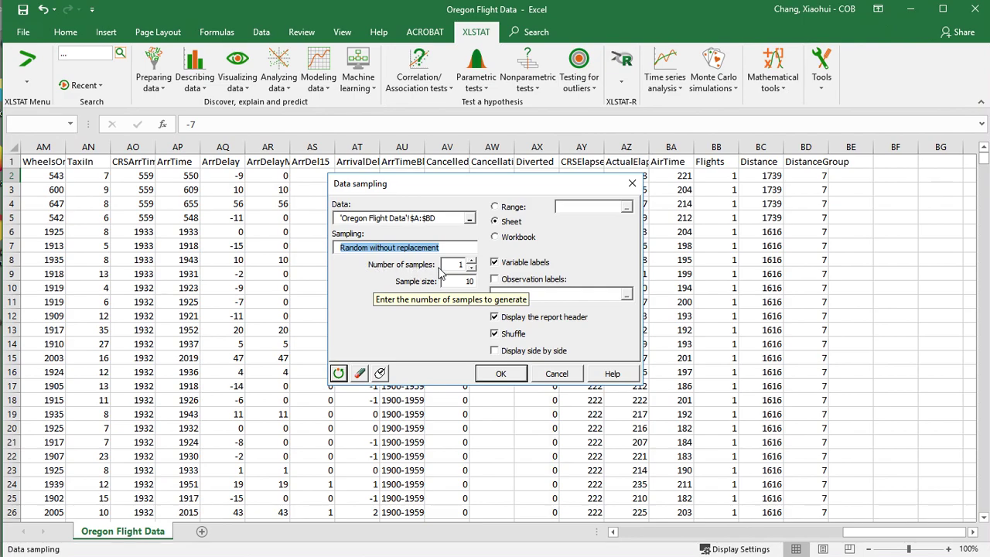
# - Set the sample size to 100, keep Variable labels checked, and run the sampling
pyautogui.click(457, 284)
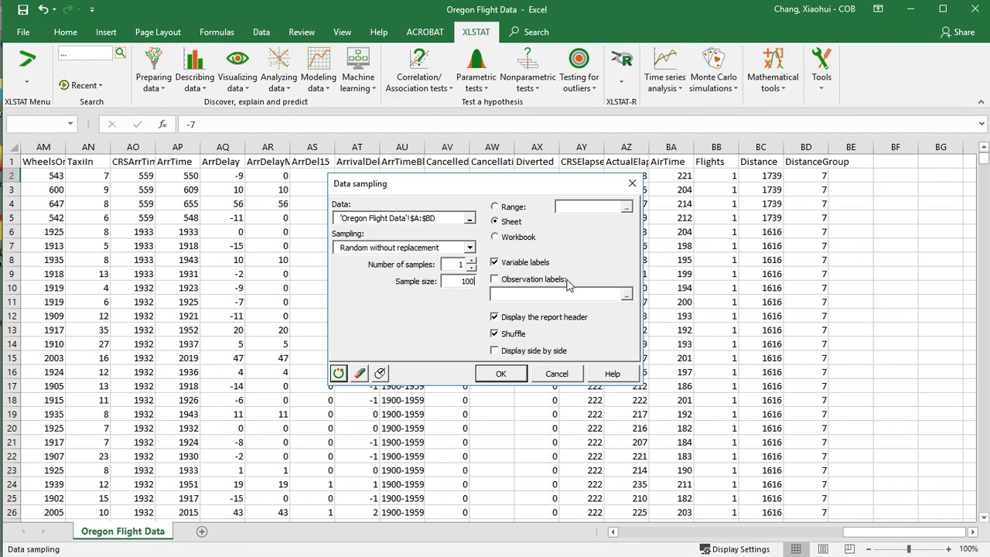
pyautogui.doubleClick(494, 264)
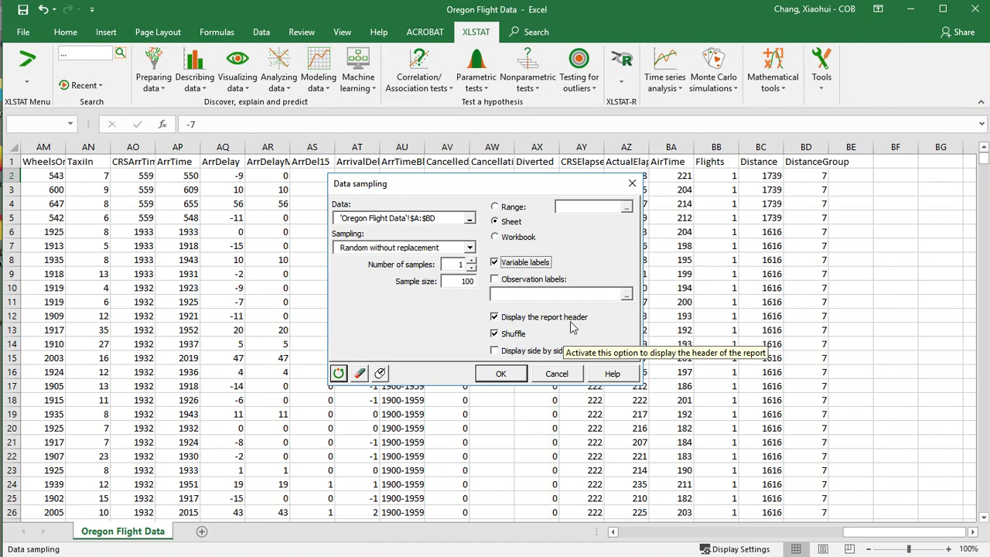
pyautogui.click(501, 374)
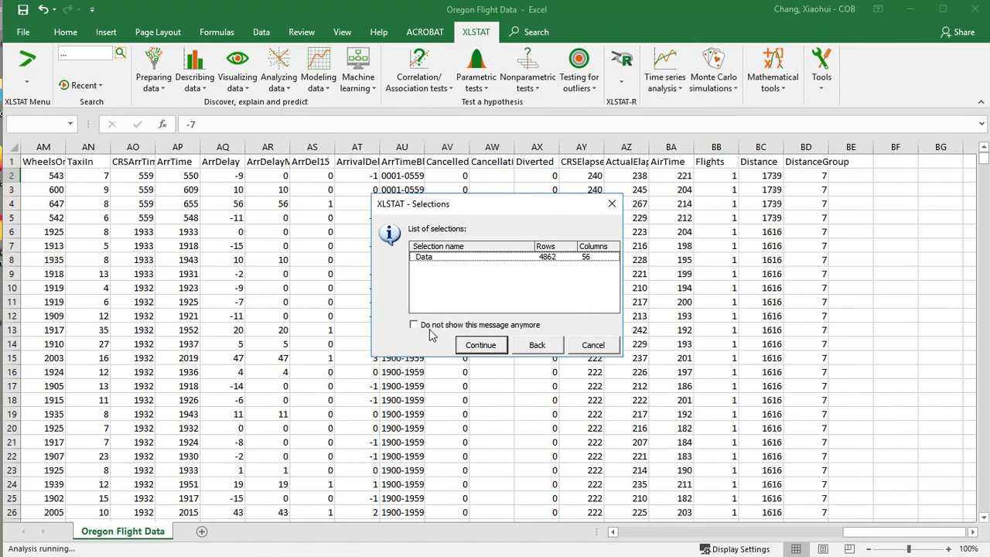
pyautogui.click(481, 345)
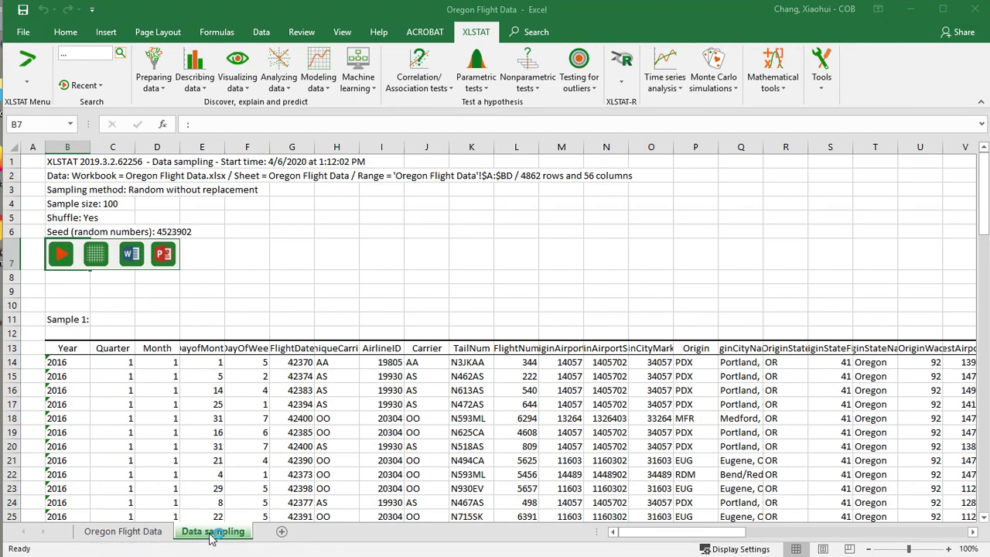
pyautogui.click(128, 535)
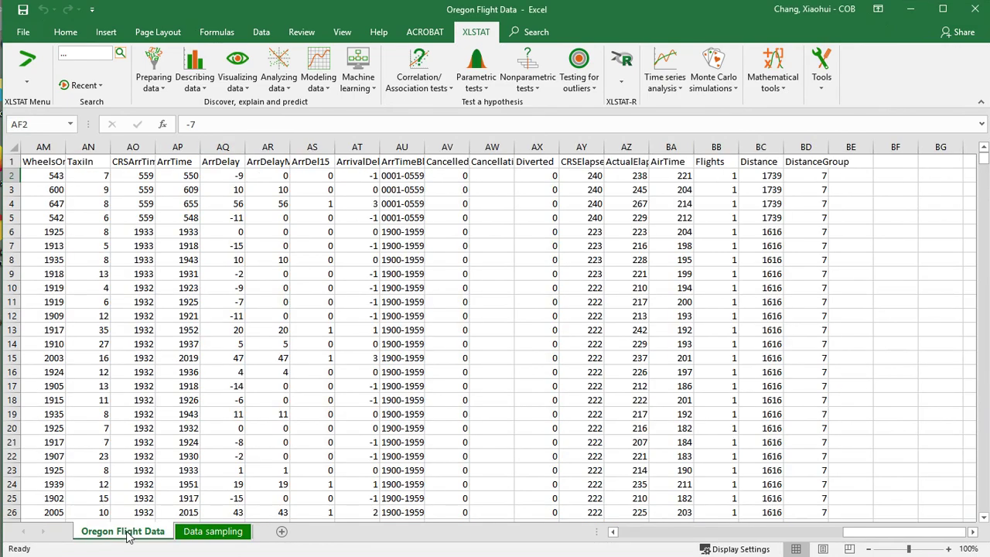
pyautogui.click(221, 533)
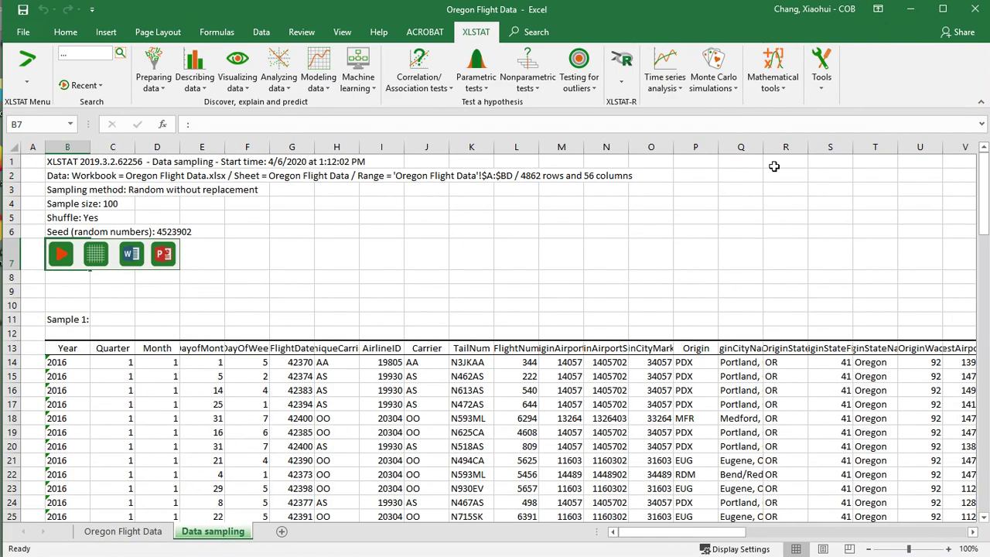
pyautogui.moveTo(984, 195); pyautogui.dragTo(982, 364)
pyautogui.scroll(-3, 286, 294)
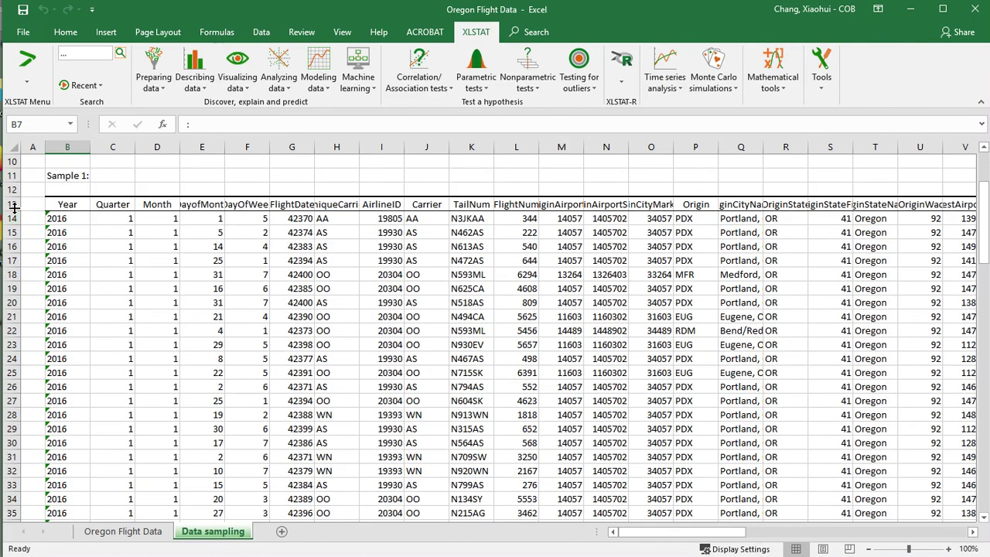
pyautogui.scroll(2, 14, 205)
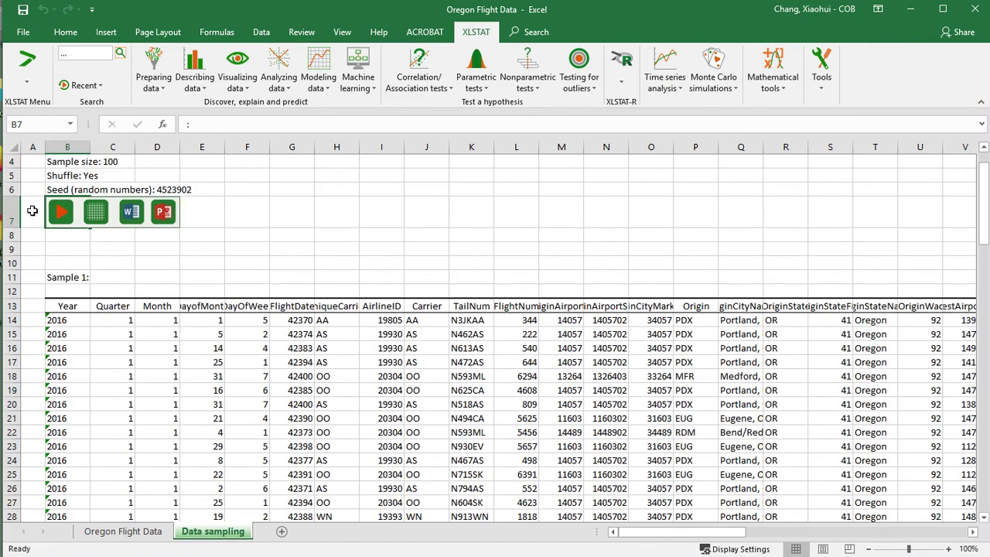
pyautogui.scroll(1, 199, 378)
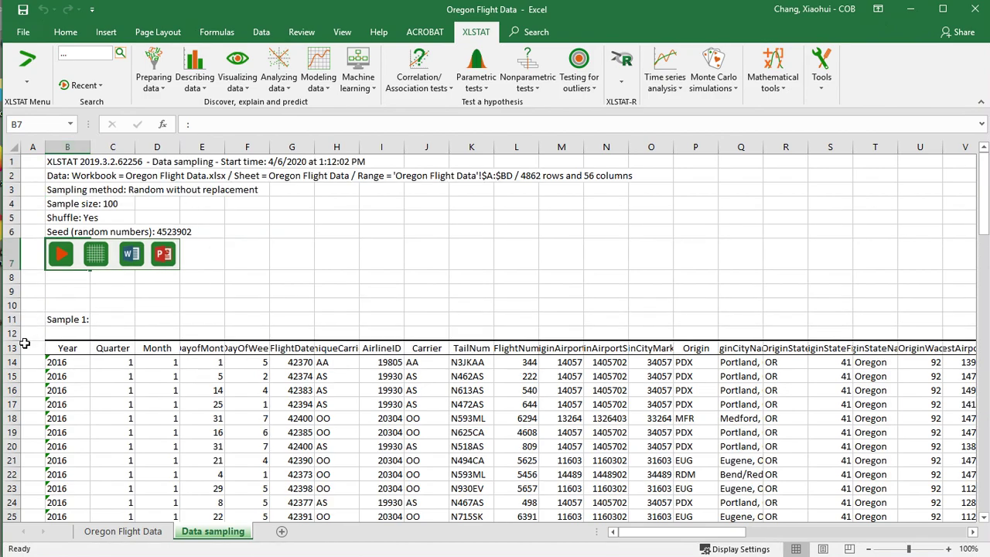
# - Select rows 13 through 113 on the Data sampling sheet and copy them
pyautogui.moveTo(12, 348); pyautogui.dragTo(21, 460)
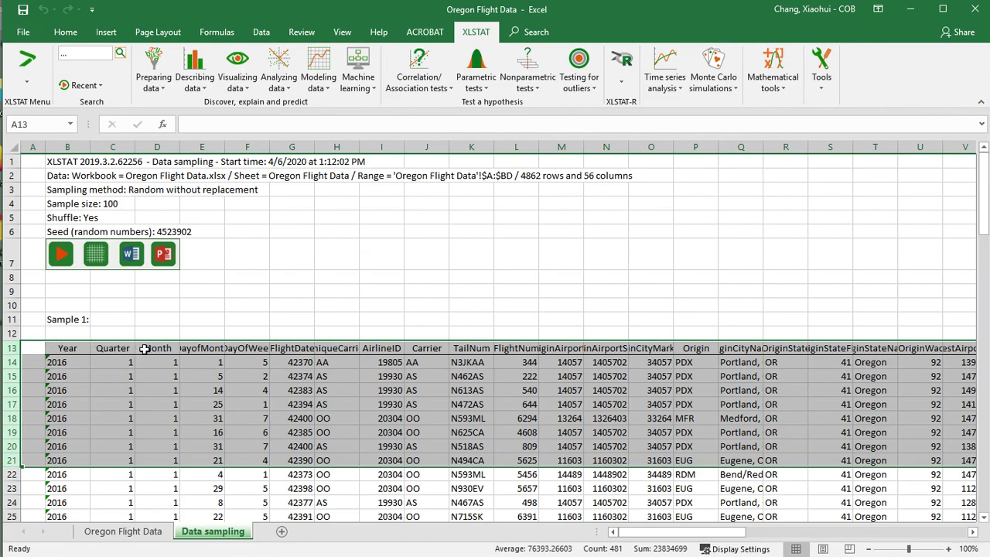
pyautogui.moveTo(11, 348); pyautogui.dragTo(4, 478)
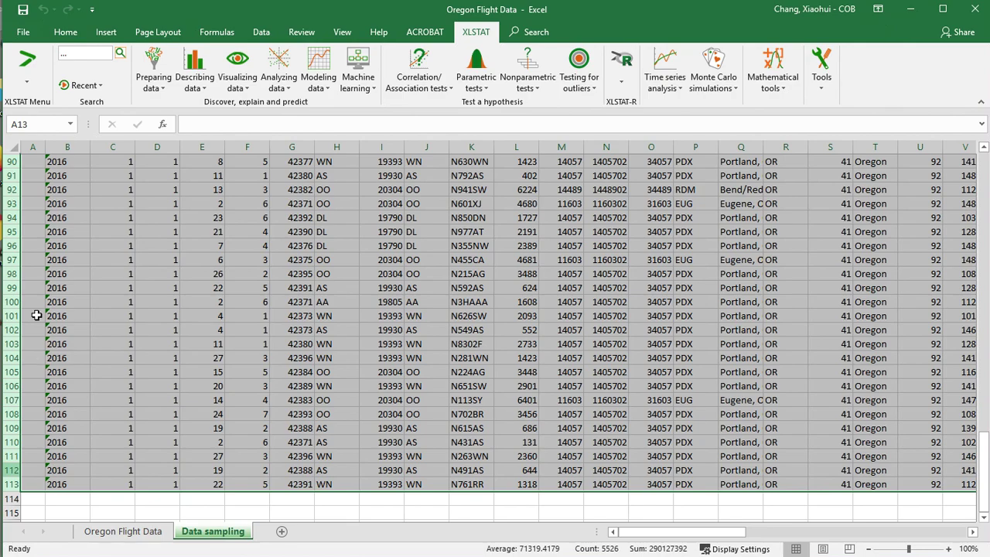
pyautogui.rightClick(16, 225)
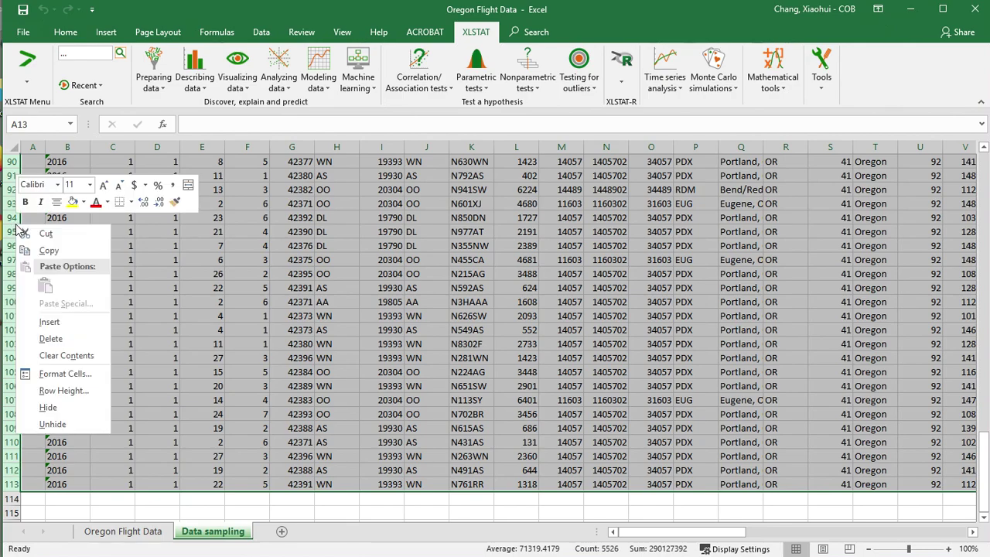
pyautogui.click(49, 250)
pyautogui.scroll(20, 310, 362)
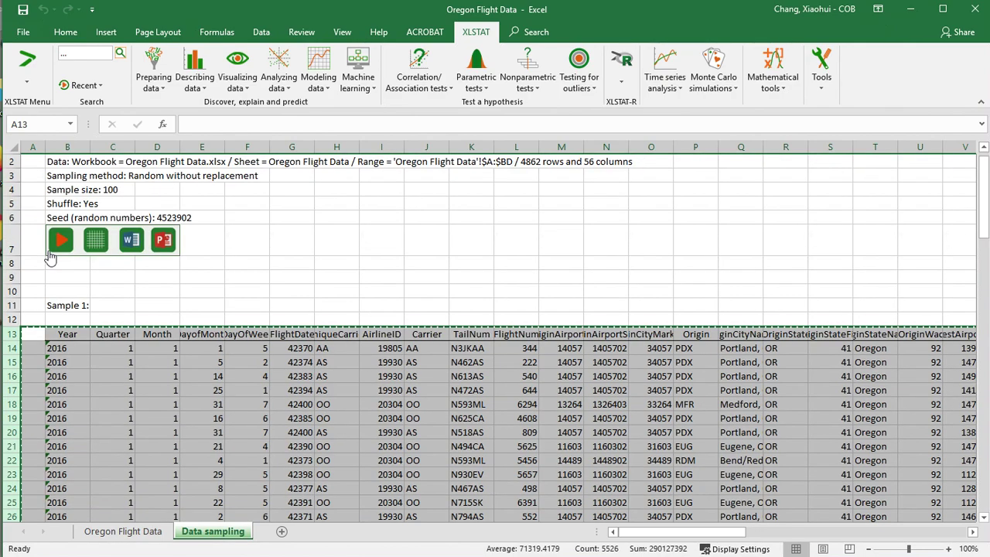
# - Add Sheet2 and paste the copied sample rows into row 1 as values only
pyautogui.click(282, 531)
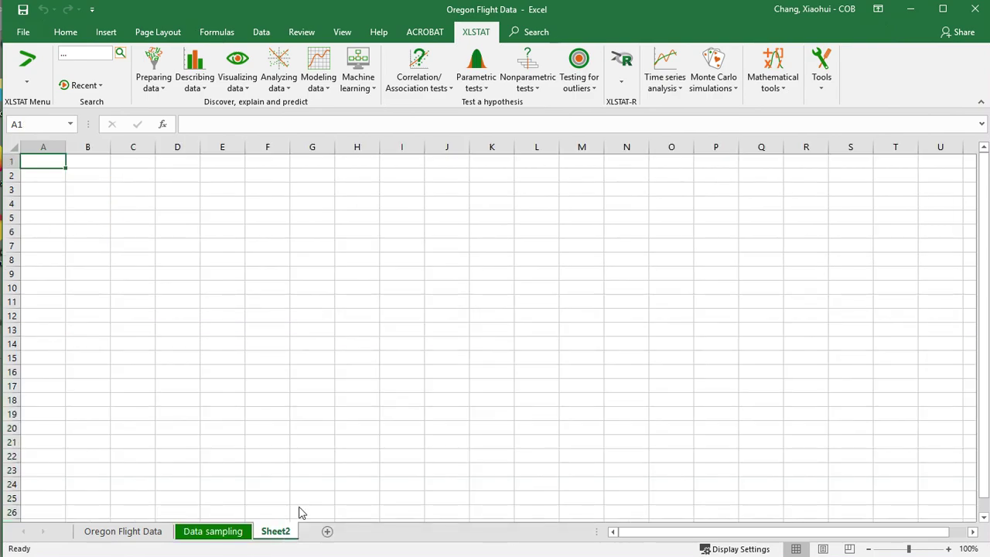
pyautogui.rightClick(31, 163)
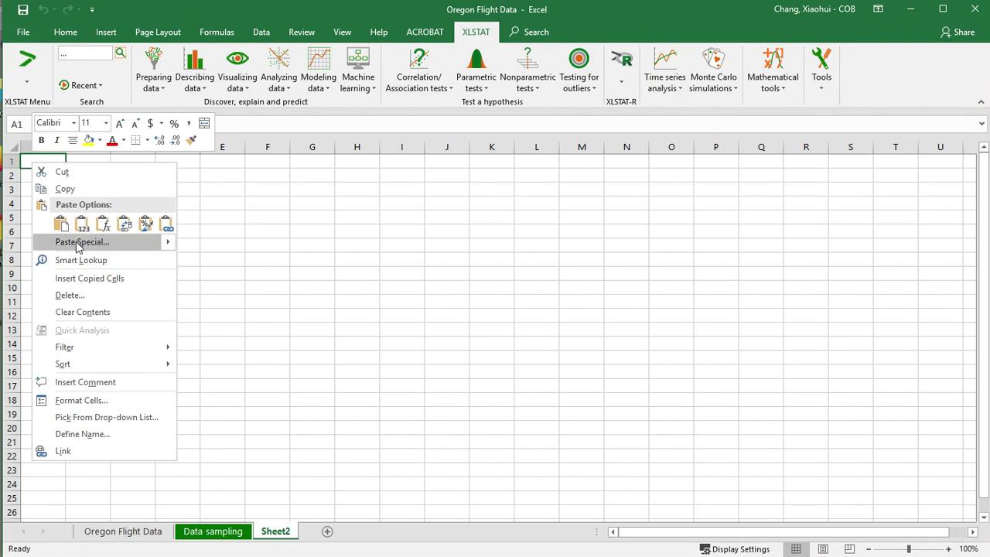
pyautogui.click(146, 248)
pyautogui.click(236, 334)
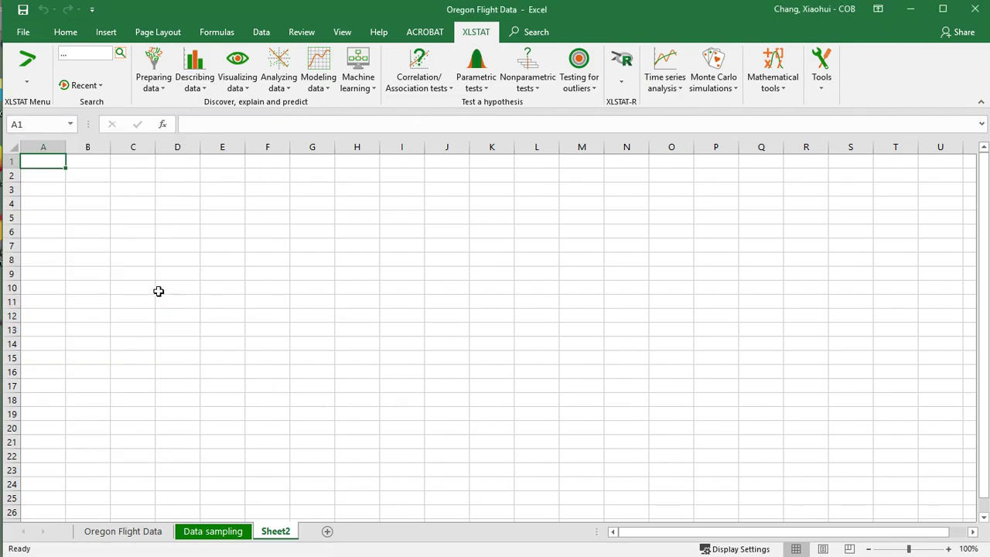
pyautogui.rightClick(11, 161)
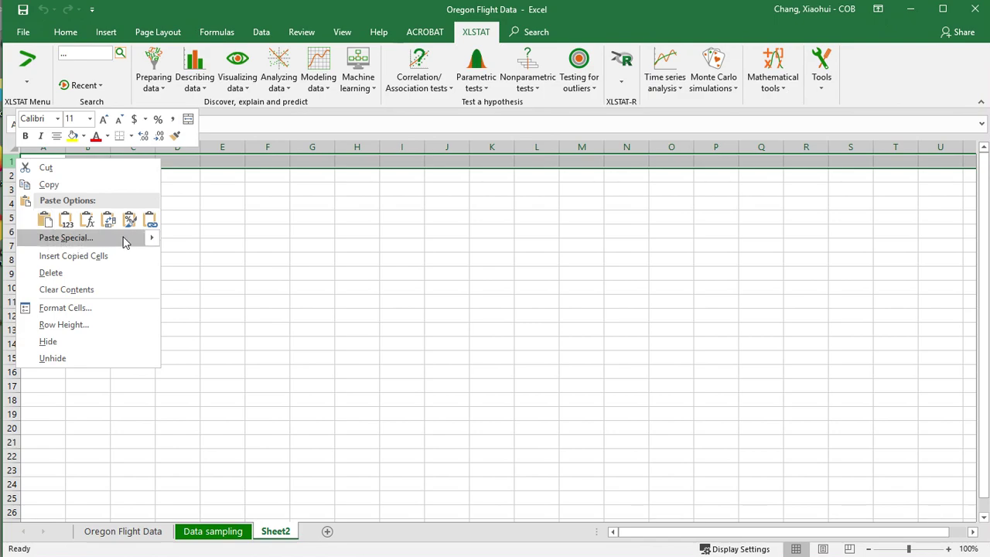
pyautogui.moveTo(154, 242)
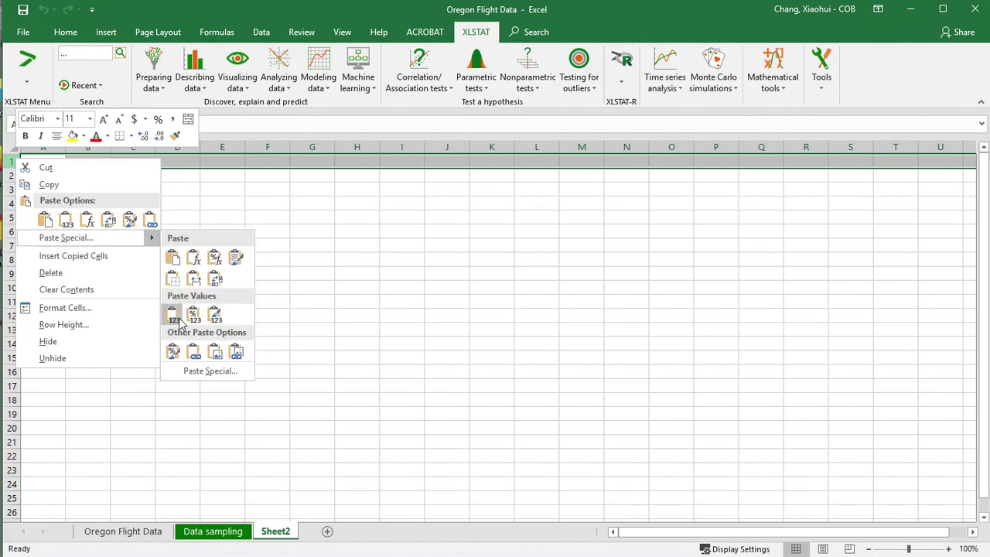
pyautogui.click(179, 321)
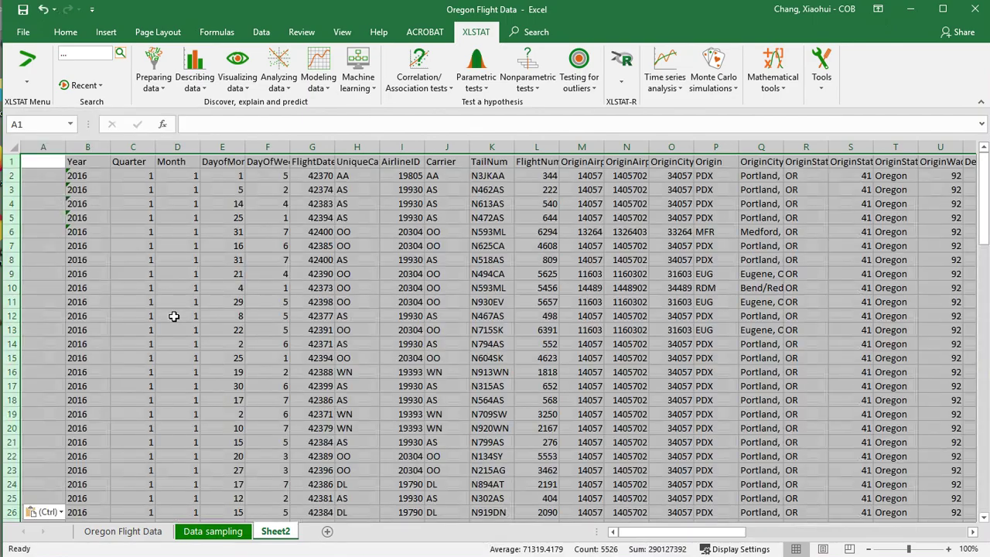
pyautogui.click(629, 372)
# - Confirm B2's 2016 is flagged as Number Stored as Text, then select the Year column B
pyautogui.scroll(-1, 116, 300)
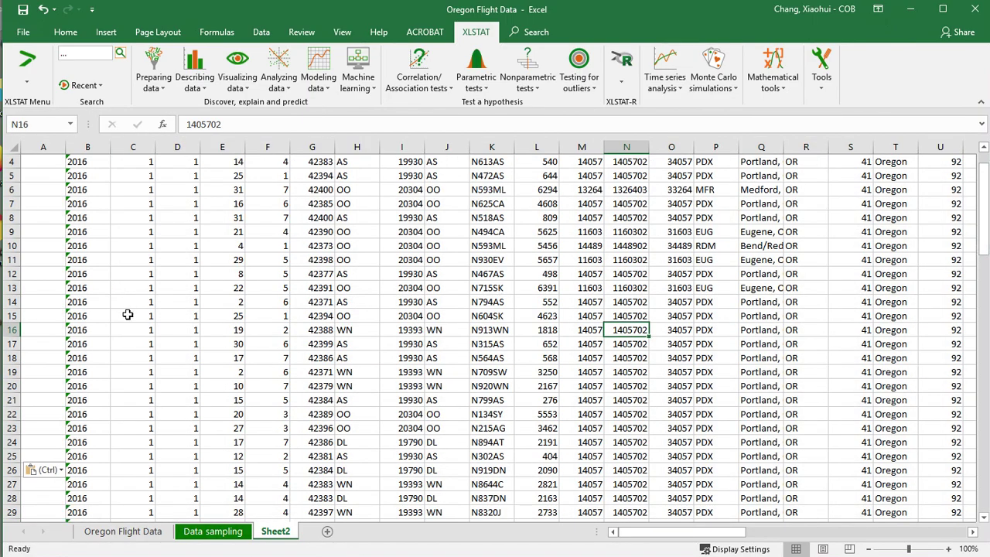
pyautogui.scroll(1, 116, 271)
pyautogui.moveTo(984, 214); pyautogui.dragTo(985, 147)
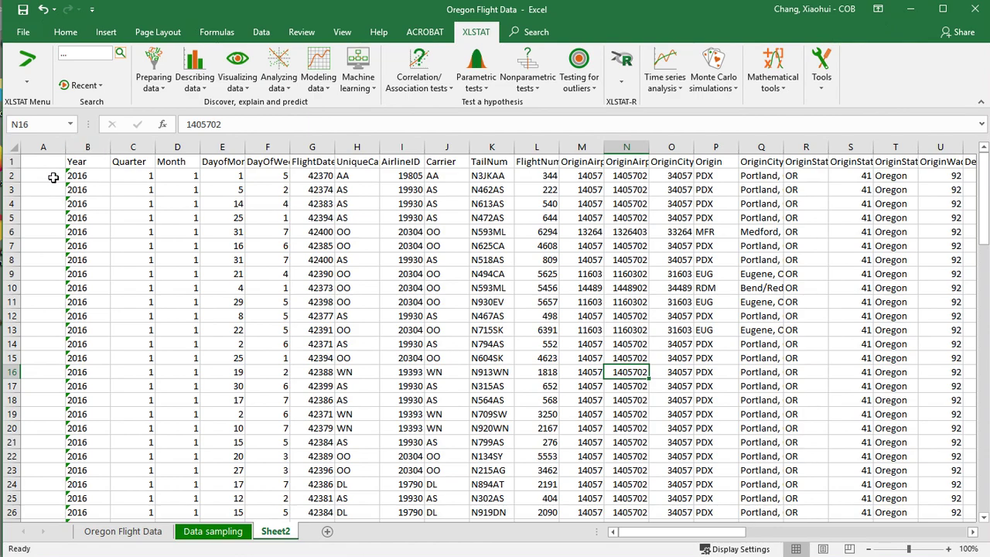
pyautogui.click(80, 177)
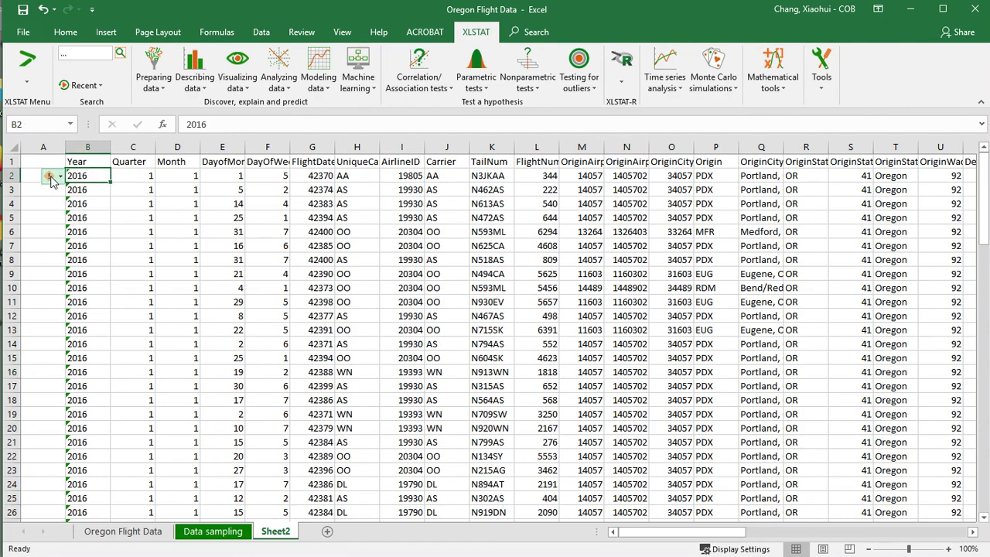
pyautogui.click(51, 177)
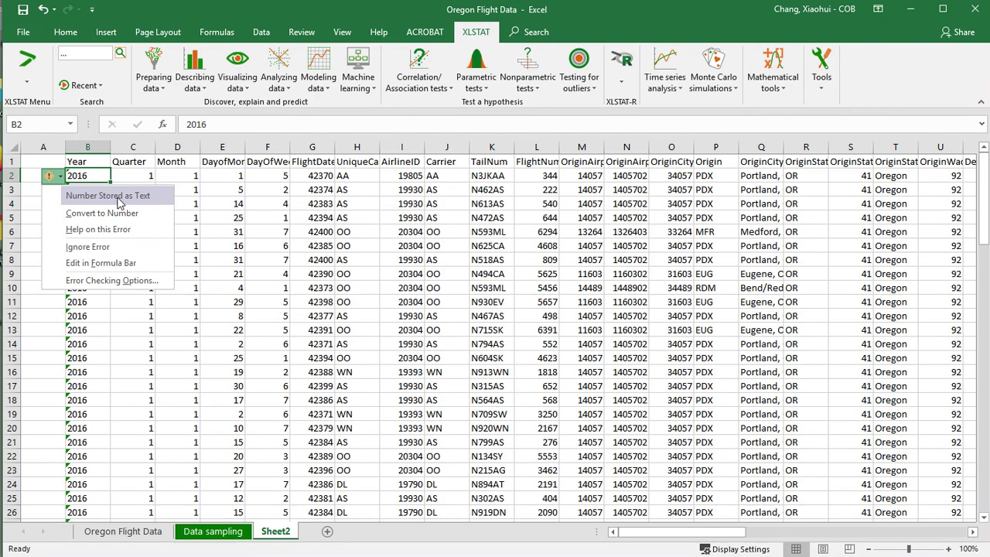
pyautogui.click(219, 204)
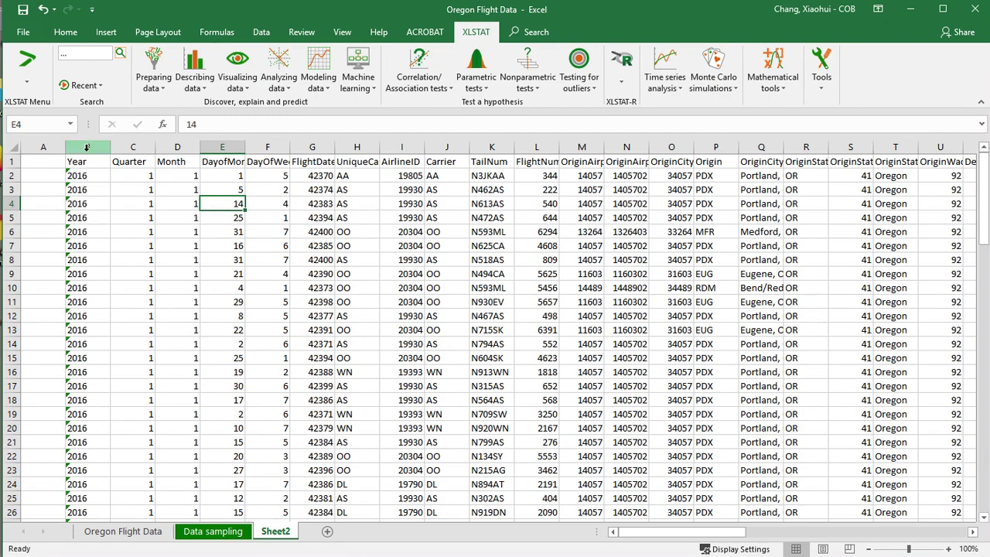
pyautogui.click(87, 147)
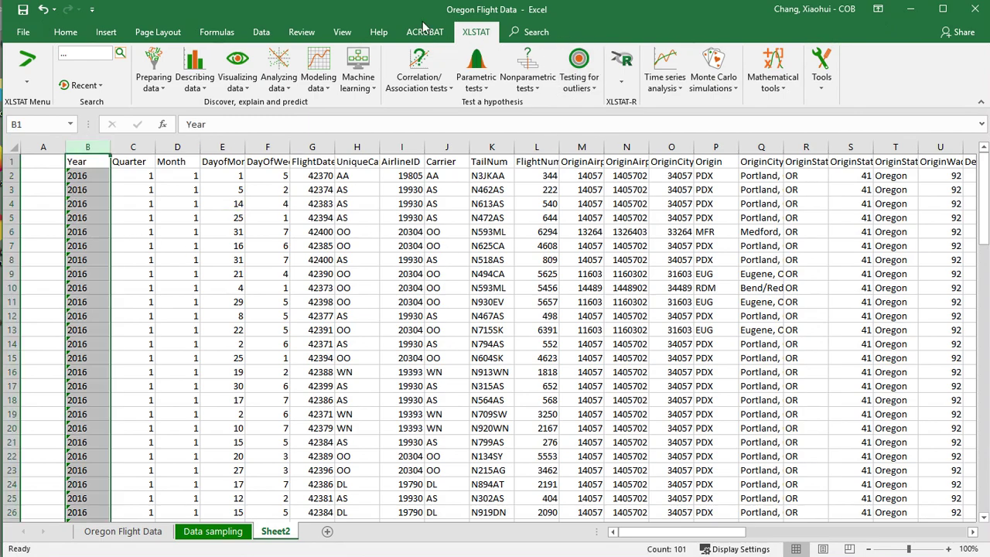
# - Run Text to Columns with default settings on column B, turning the 2016 Year values into numbers
pyautogui.click(258, 32)
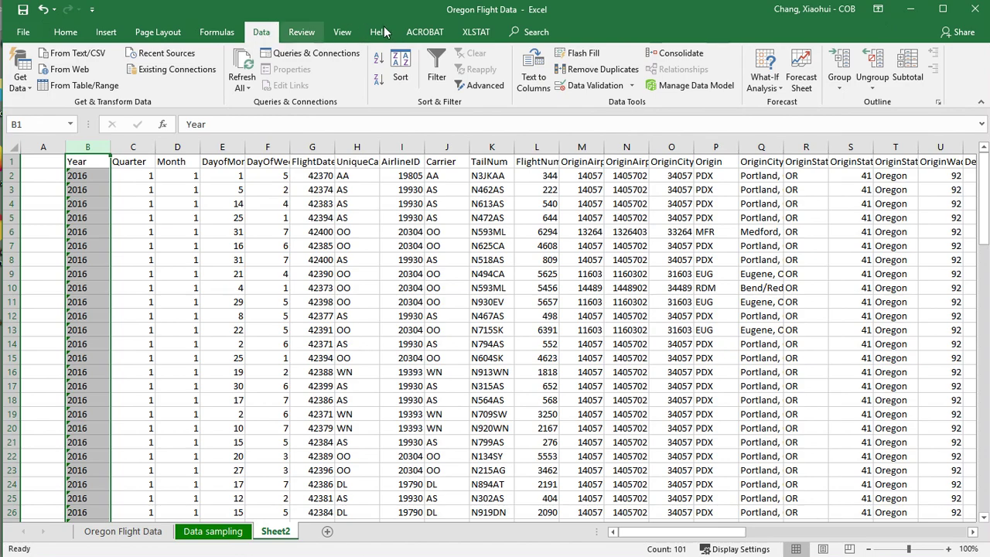
pyautogui.click(541, 65)
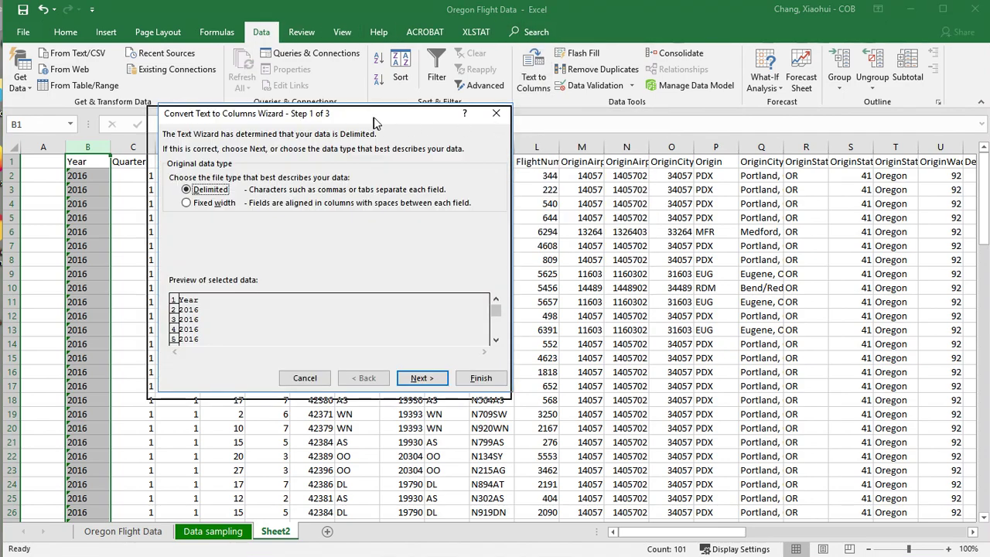
pyautogui.moveTo(380, 120); pyautogui.dragTo(374, 123)
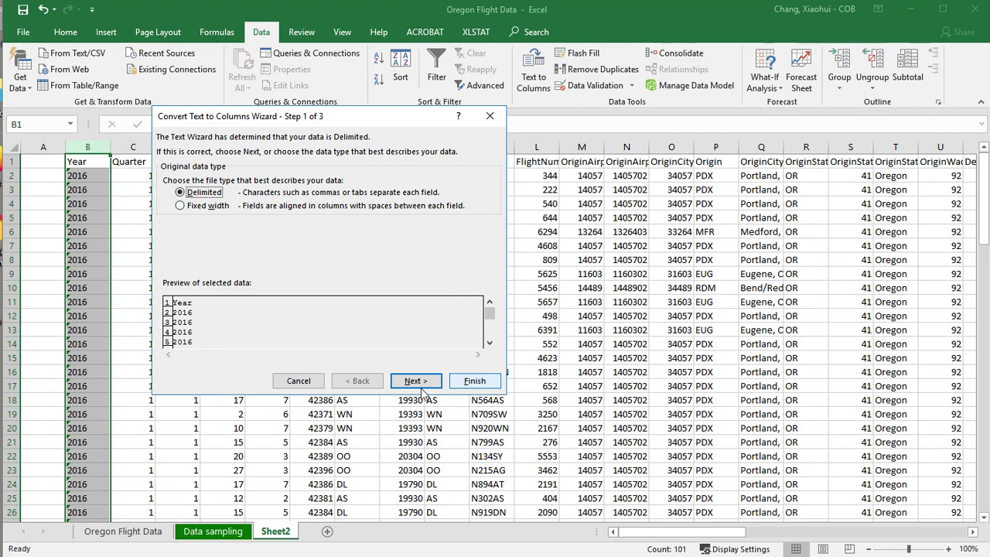
pyautogui.click(475, 382)
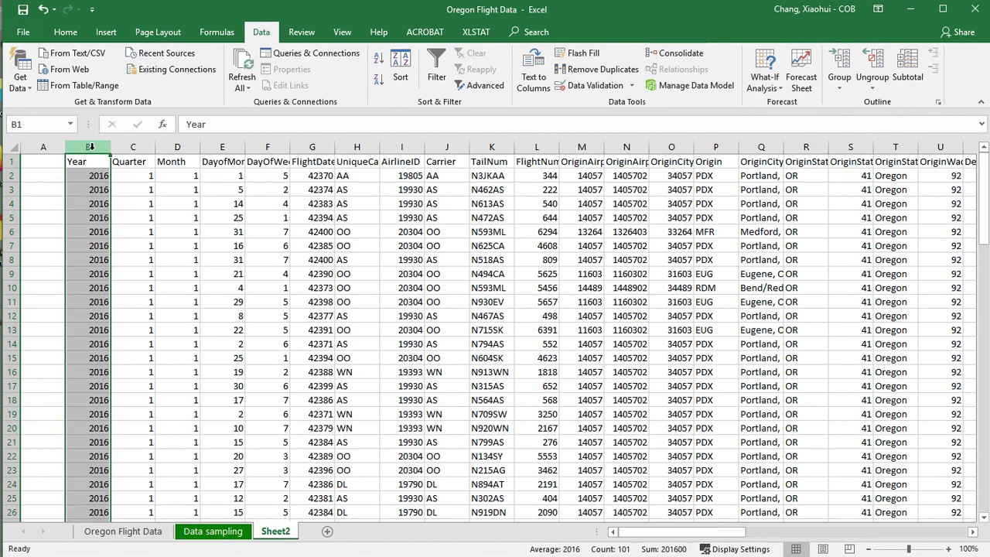
pyautogui.click(529, 373)
# - Rename the Sheet2 tab to '100 rows'
pyautogui.scroll(-4, 693, 386)
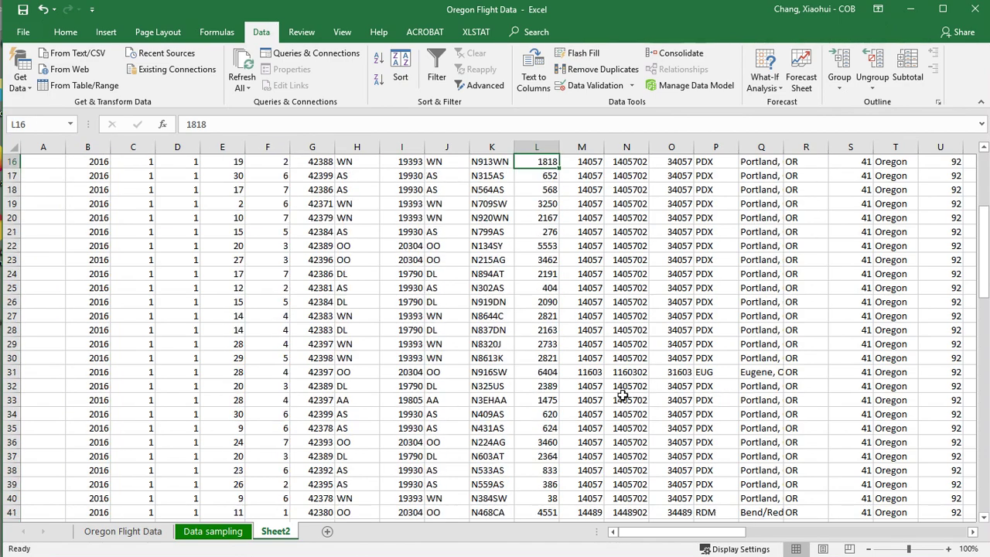
pyautogui.scroll(3, 623, 396)
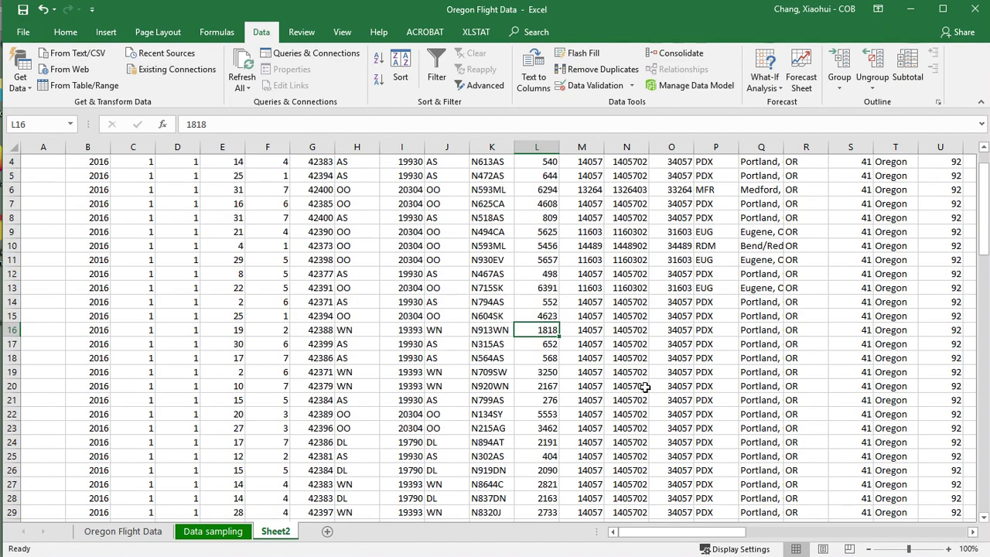
pyautogui.scroll(1, 645, 387)
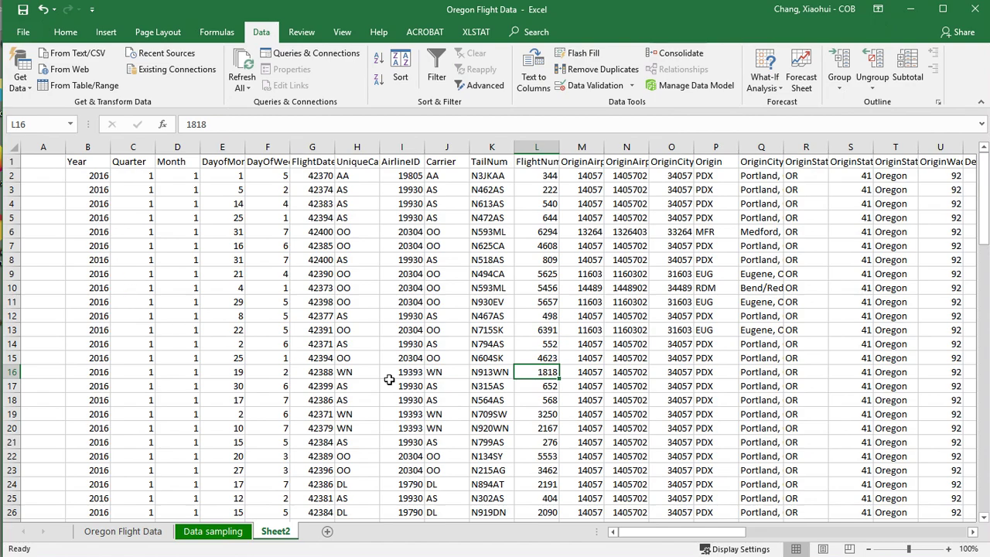
pyautogui.rightClick(279, 532)
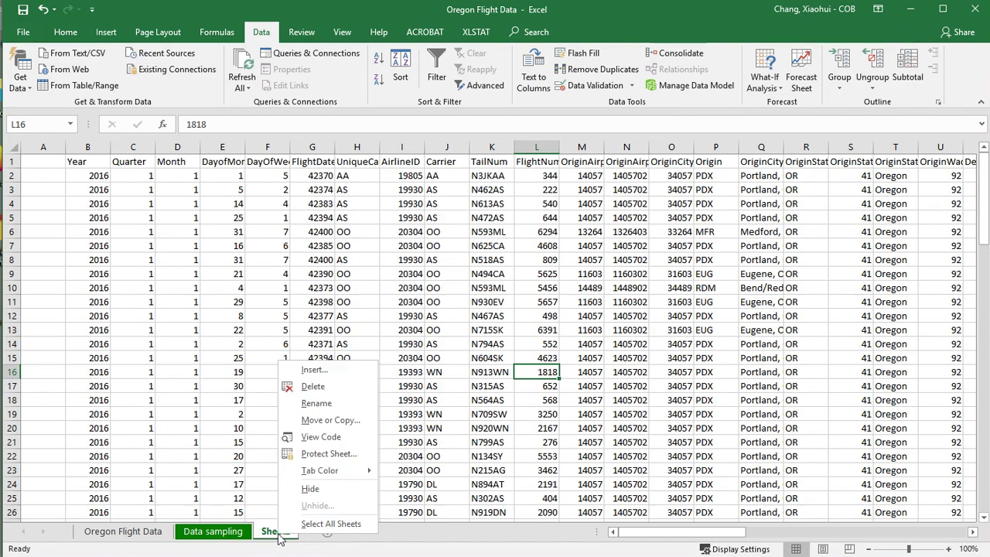
pyautogui.click(316, 403)
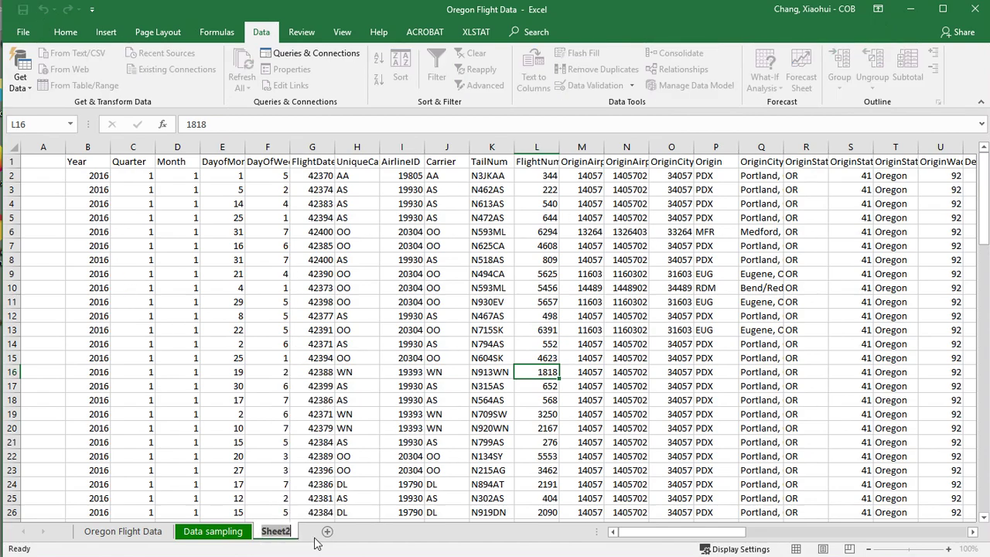
pyautogui.write('1')
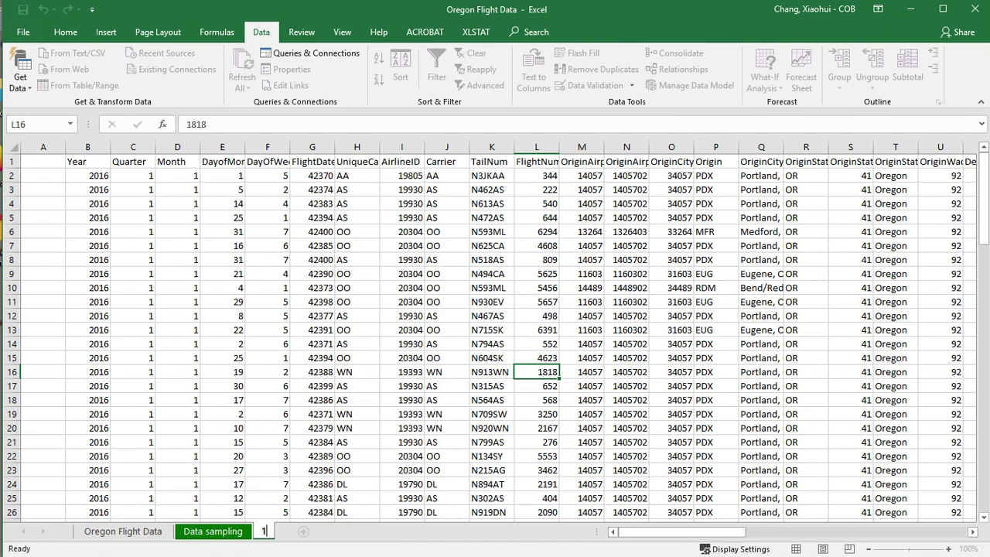
pyautogui.write('00 rows')
pyautogui.press('Return')
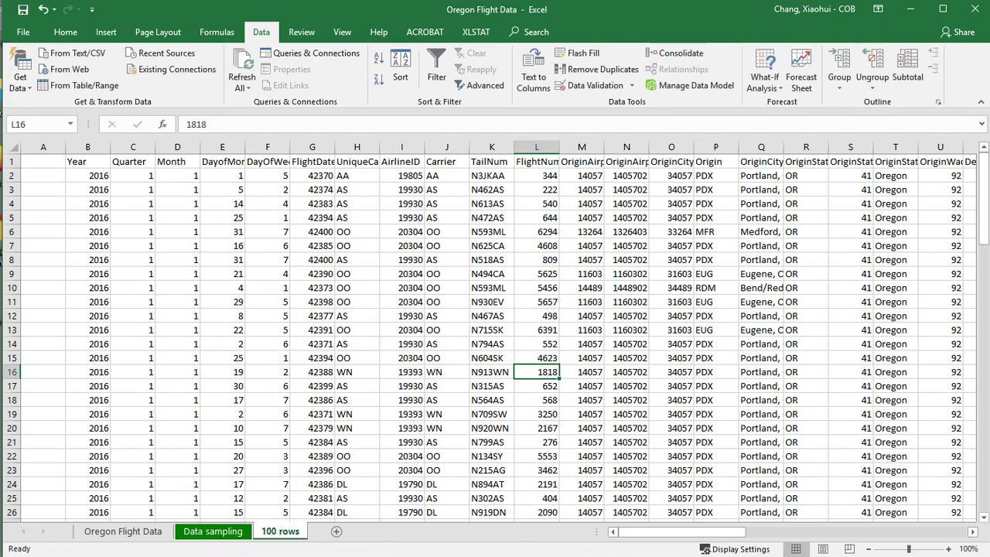
pyautogui.click(302, 319)
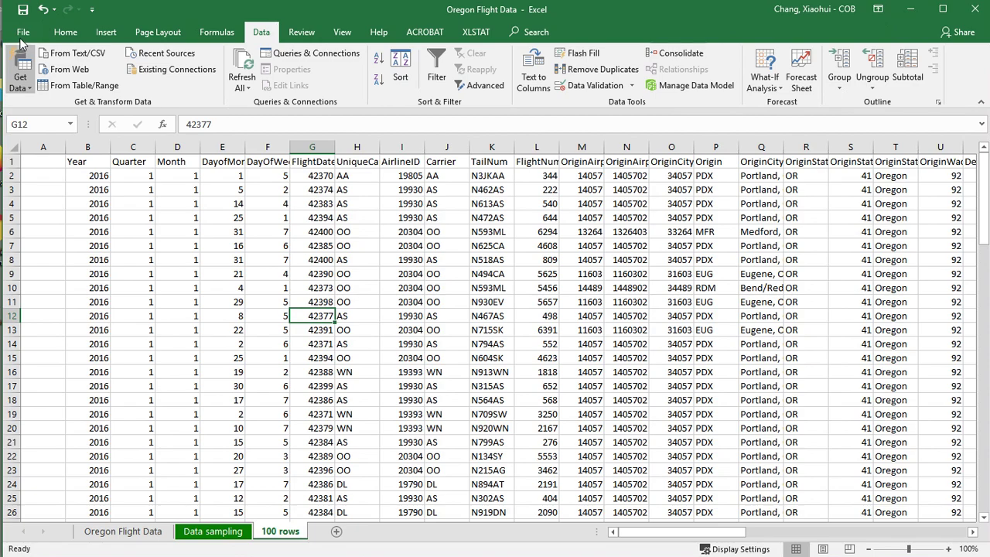